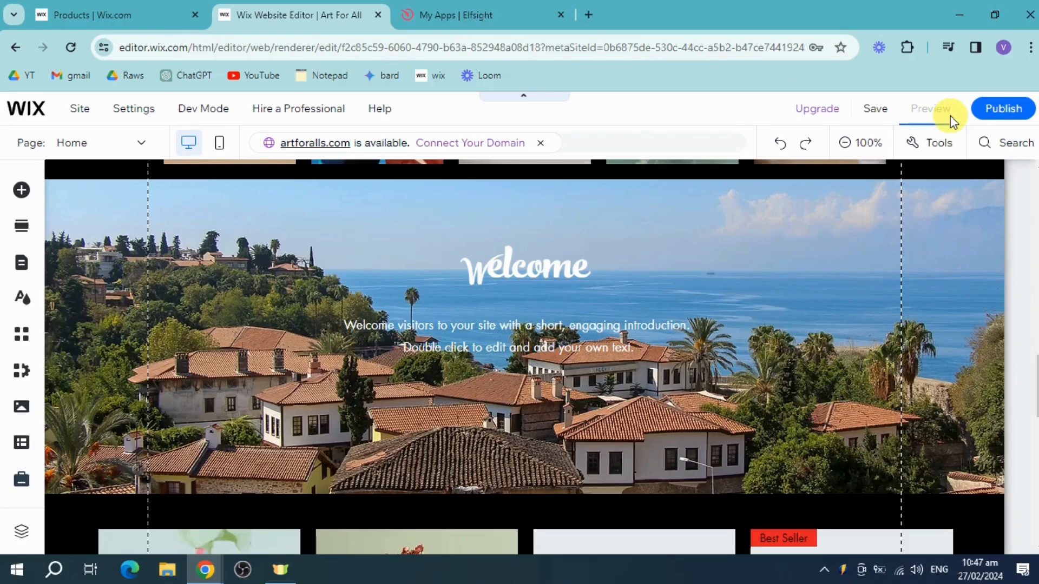
- Preview the Home page, look through its Intro, product and About sections, and return to the editor
click(950, 117)
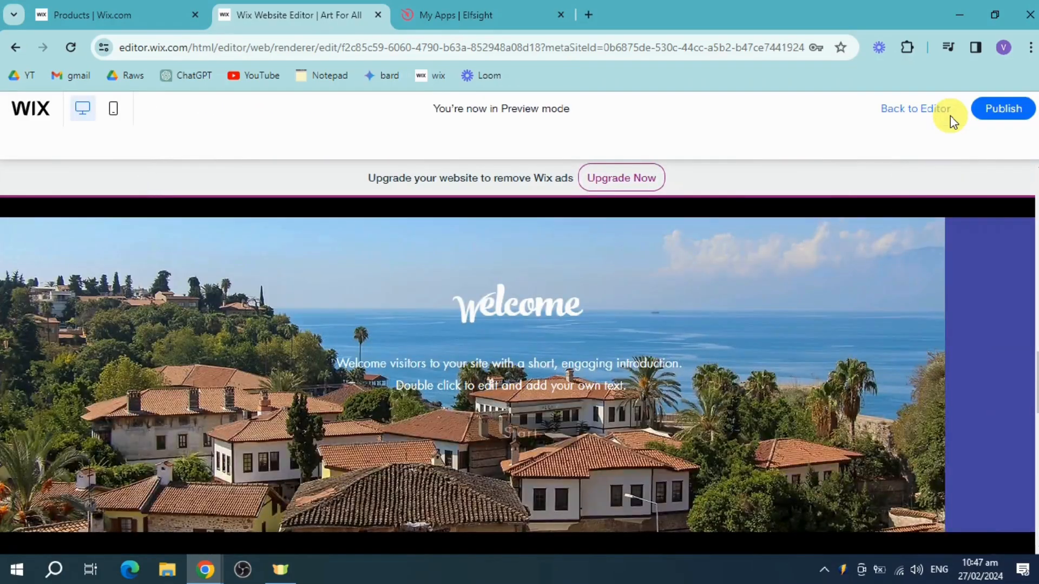
scroll(713, 406, down, 10)
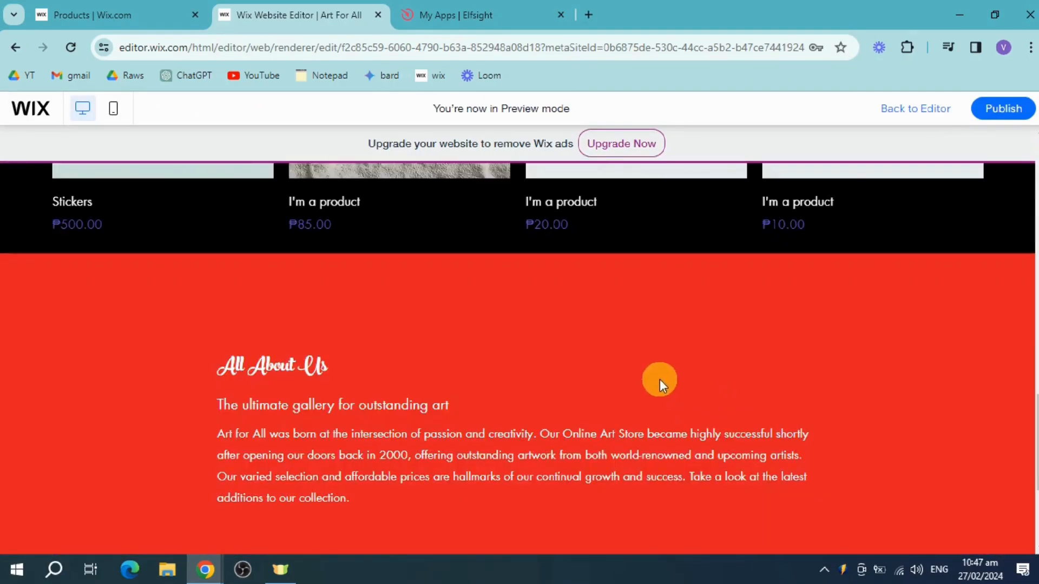
scroll(660, 379, up, 6)
scroll(683, 377, up, 2)
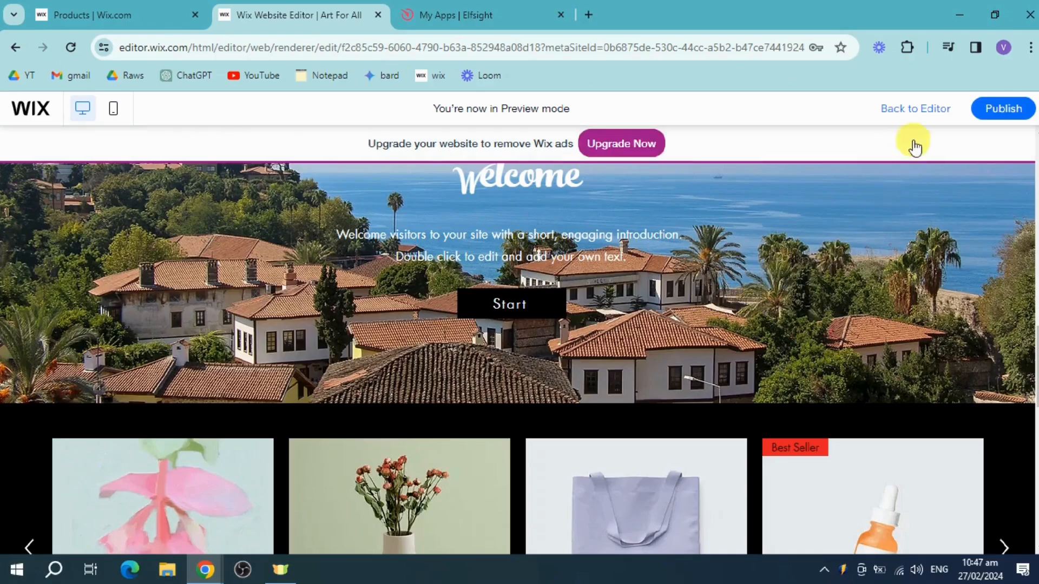
click(932, 112)
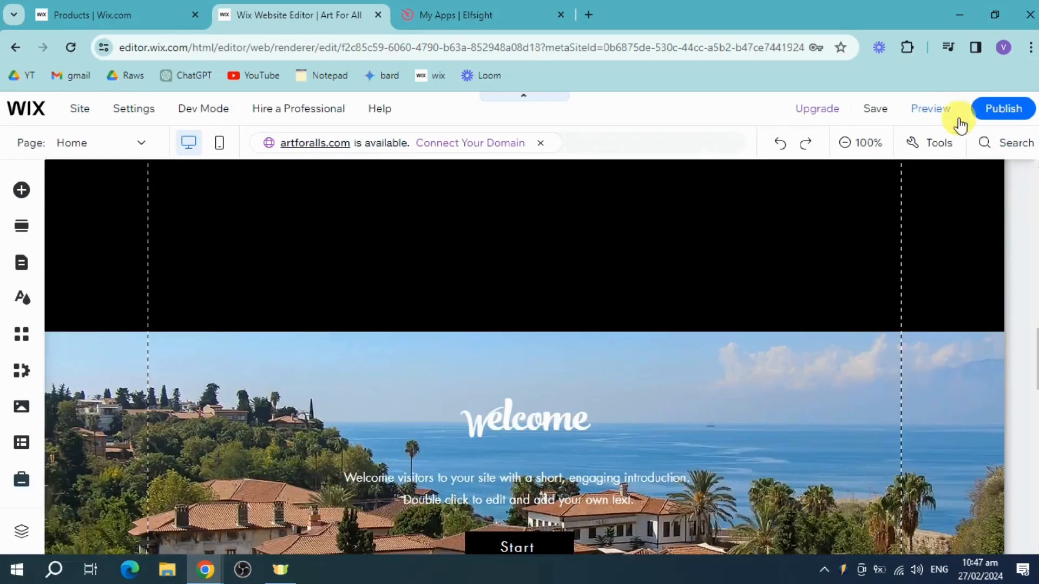
scroll(841, 362, up, 6)
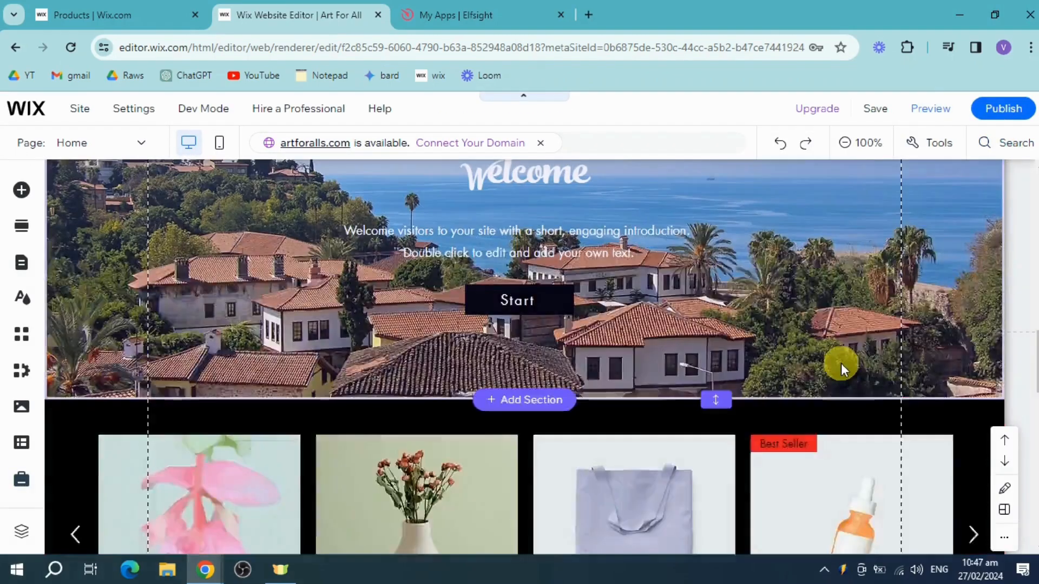
scroll(530, 441, up, 5)
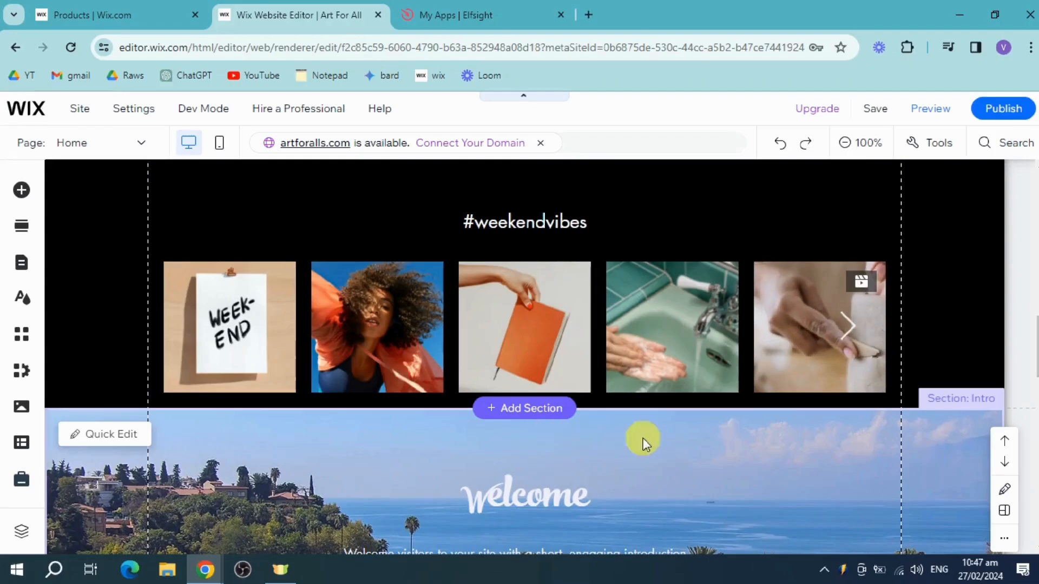
scroll(687, 436, down, 3)
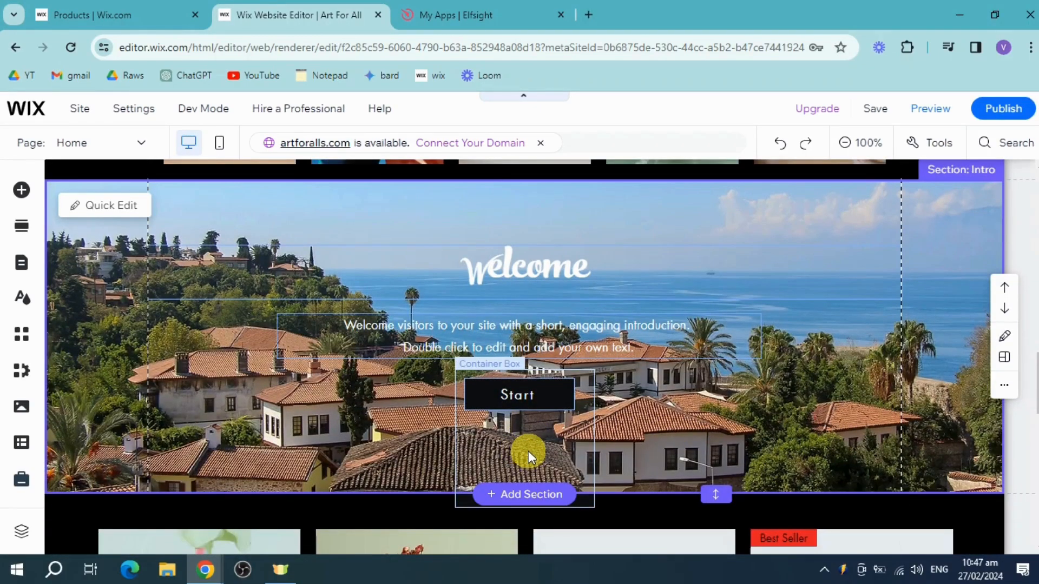
key(Delete)
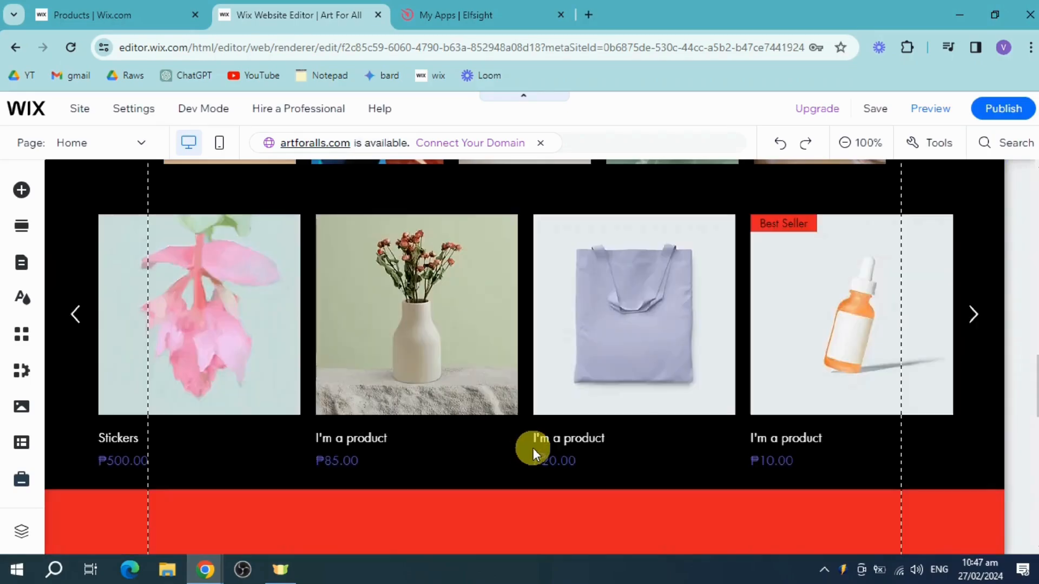
scroll(671, 396, up, 5)
scroll(672, 395, down, 15)
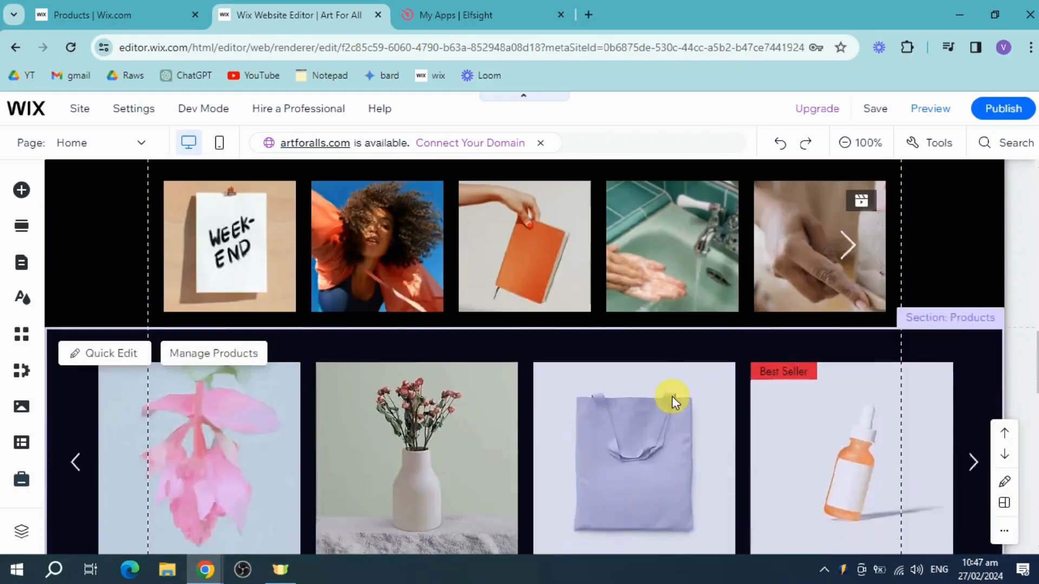
scroll(672, 396, up, 4)
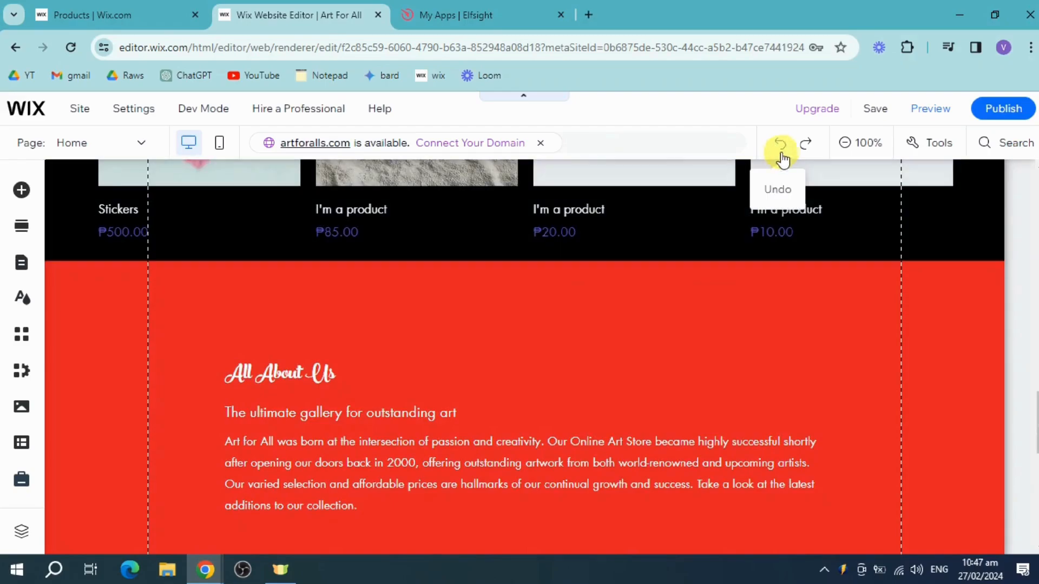
key(ctrl+z)
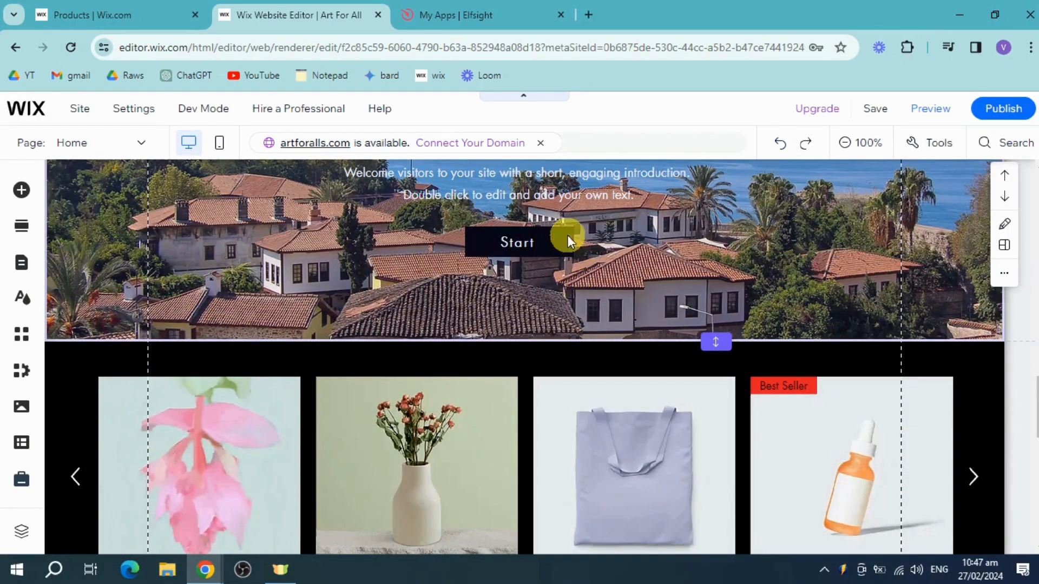
scroll(647, 290, up, 3)
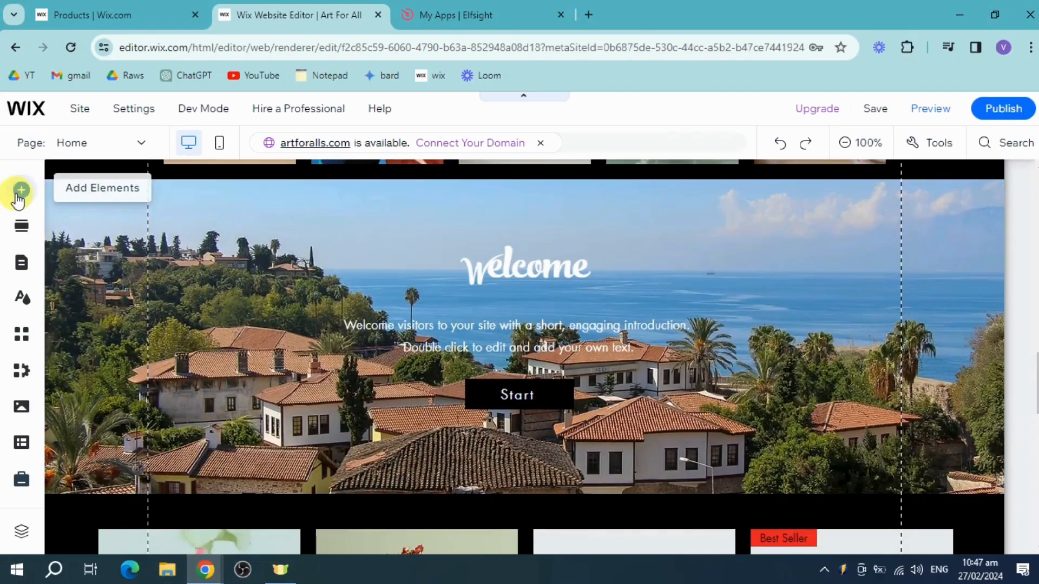
- Add a dark rectangular container box to the Intro section, shrink it to button size and place it just below the Start button
click(20, 194)
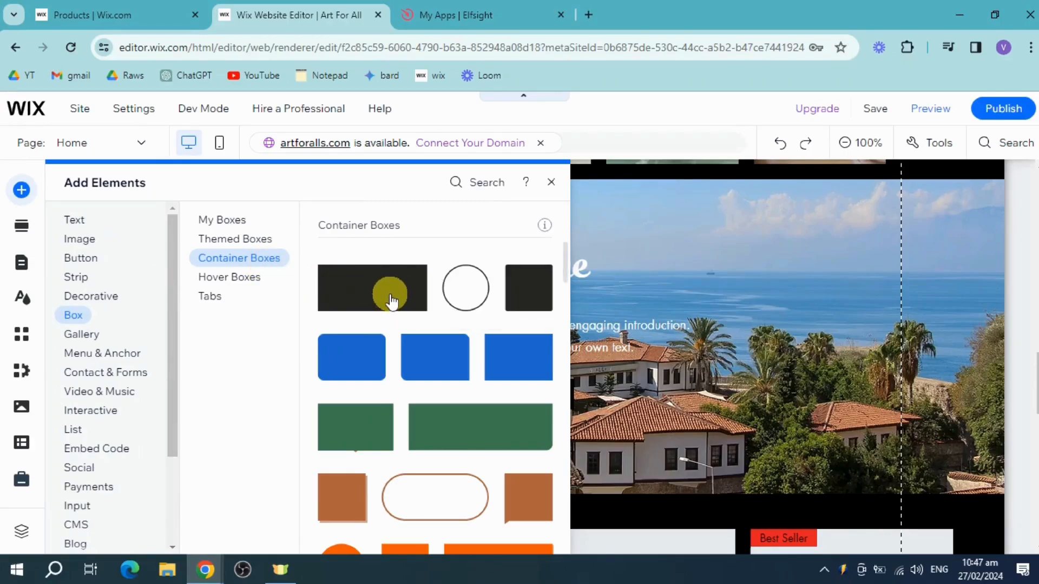
drag(391, 301, 468, 399)
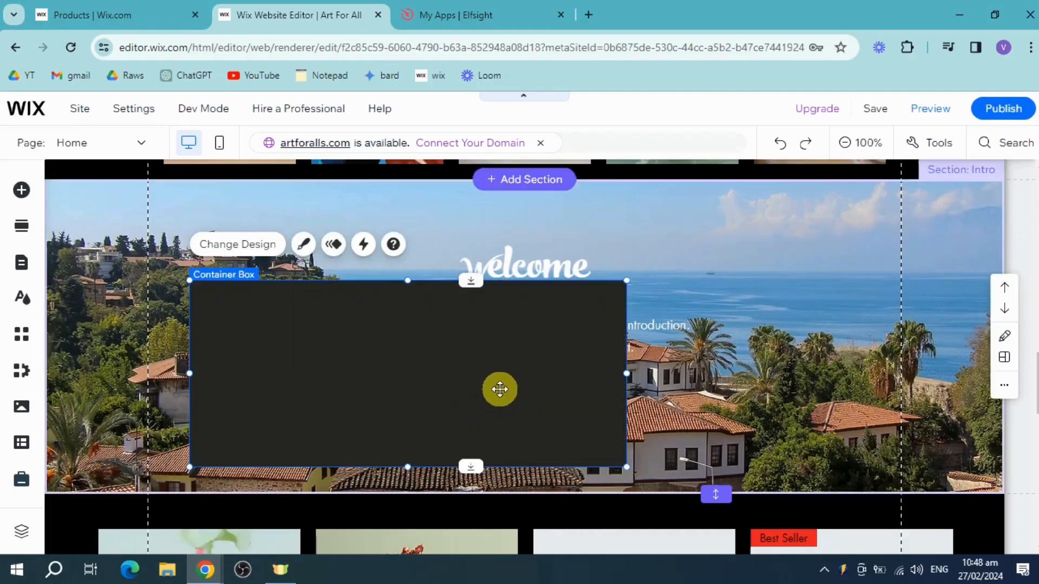
drag(624, 466, 417, 419)
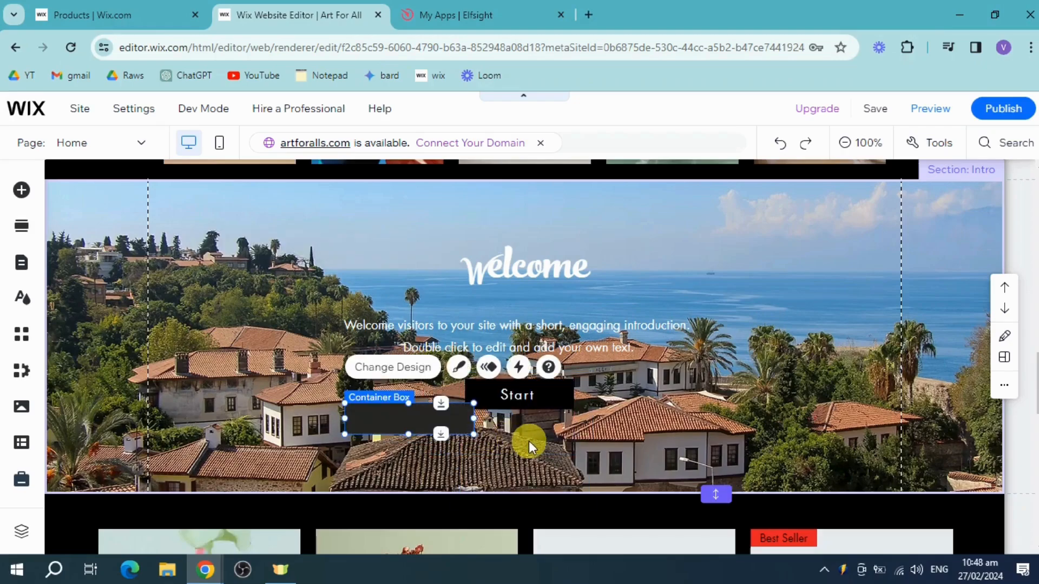
click(528, 441)
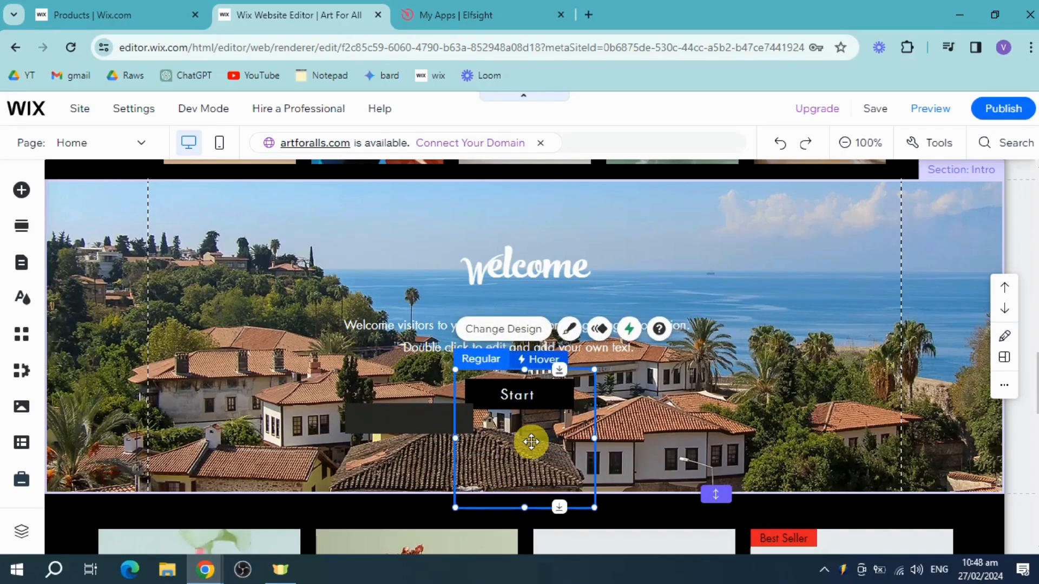
drag(459, 426, 519, 452)
click(568, 447)
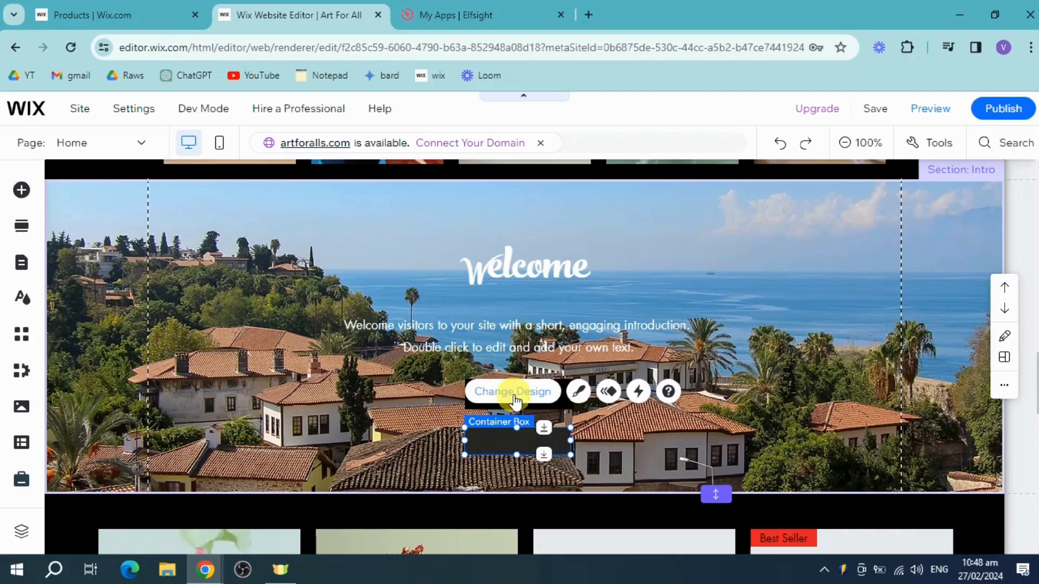
- Set the new container box's background fill to the theme's black
click(513, 391)
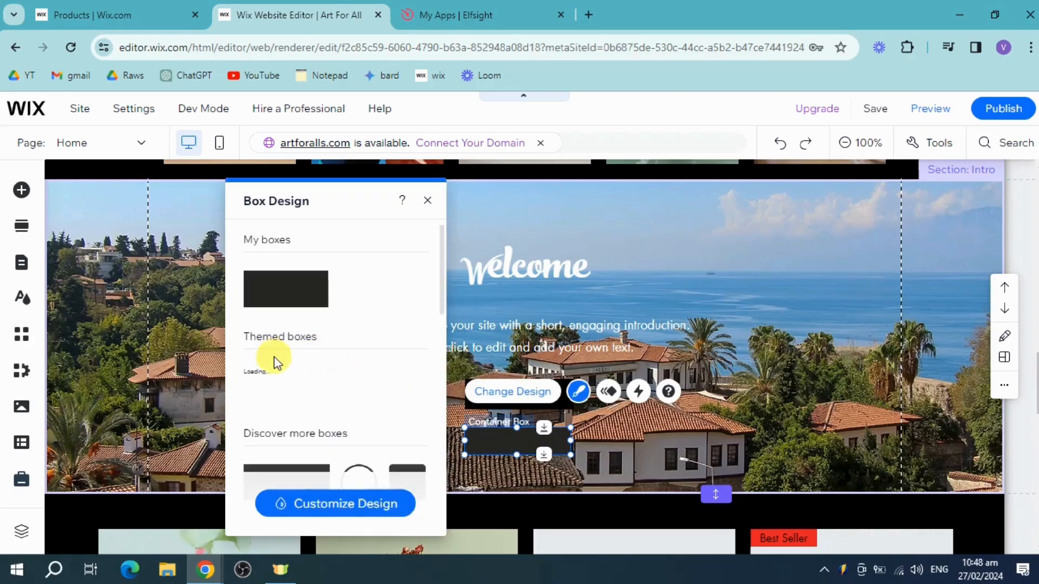
scroll(287, 378, down, 4)
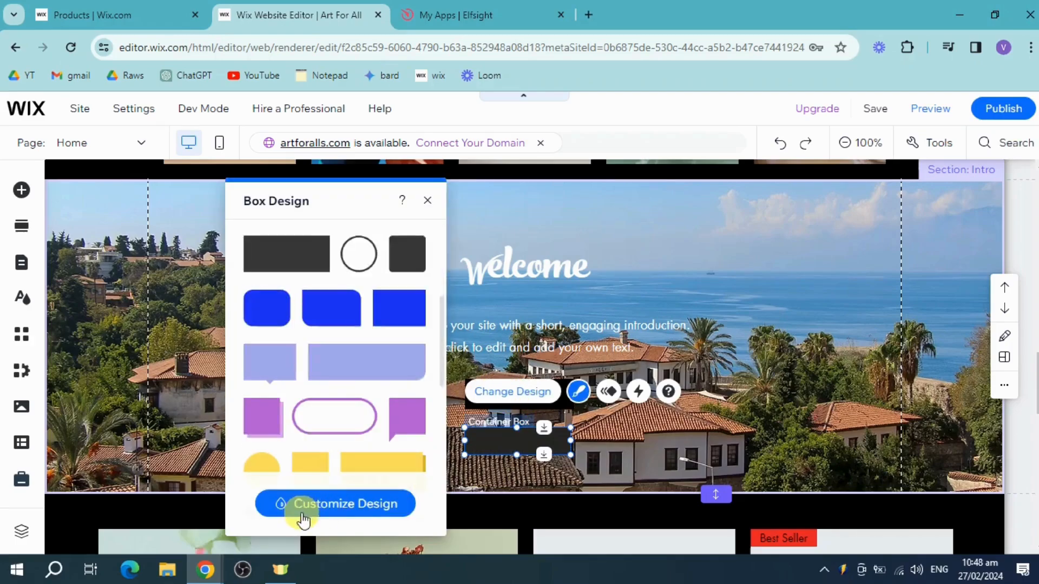
click(365, 511)
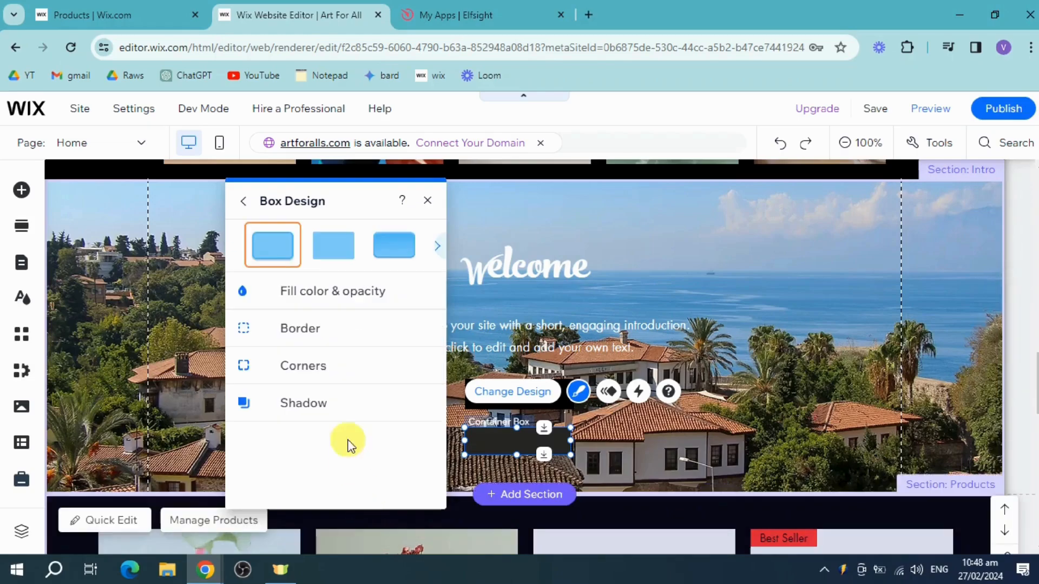
click(335, 292)
click(416, 353)
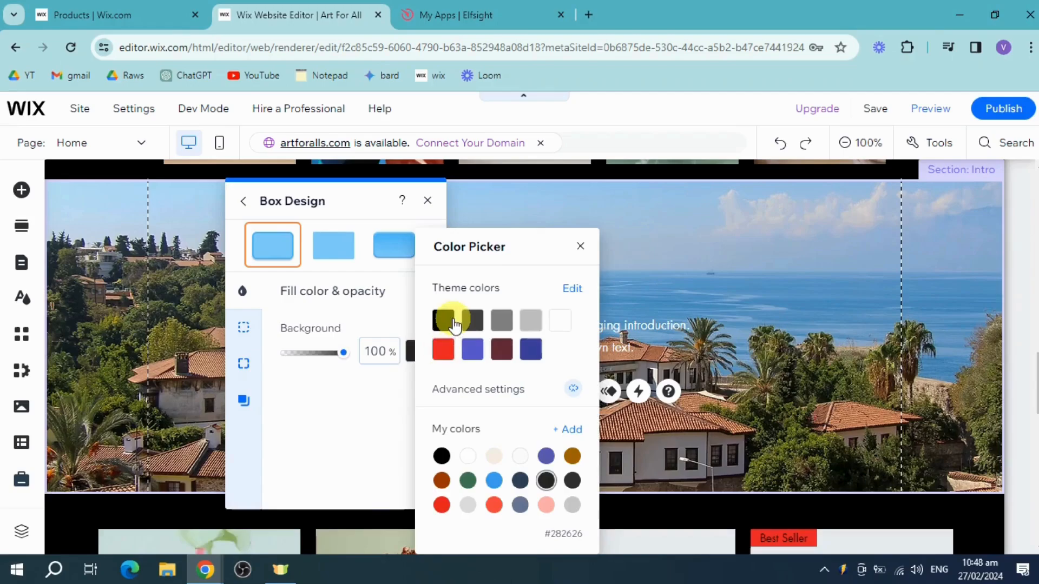
click(578, 251)
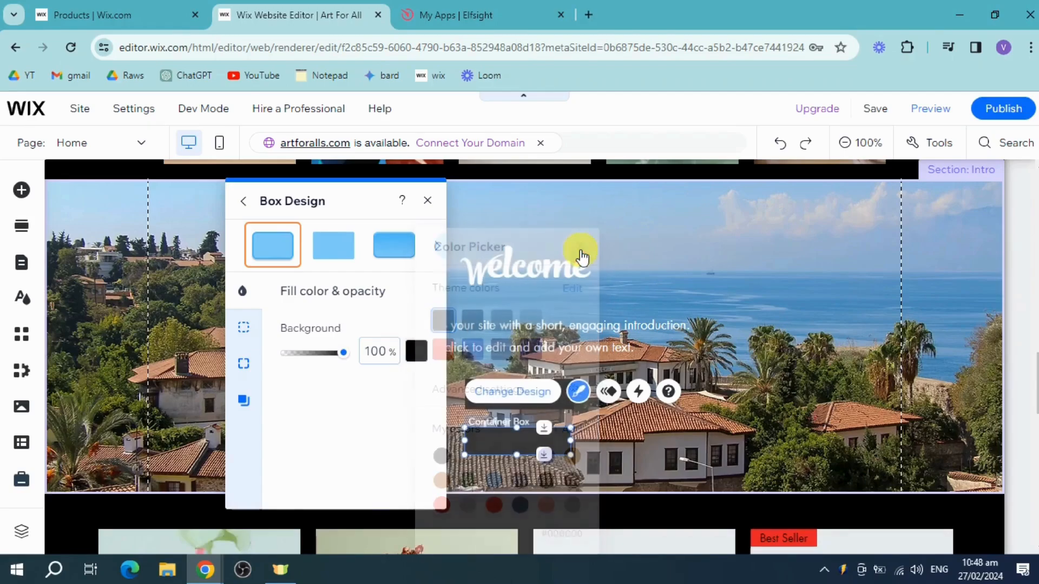
click(426, 201)
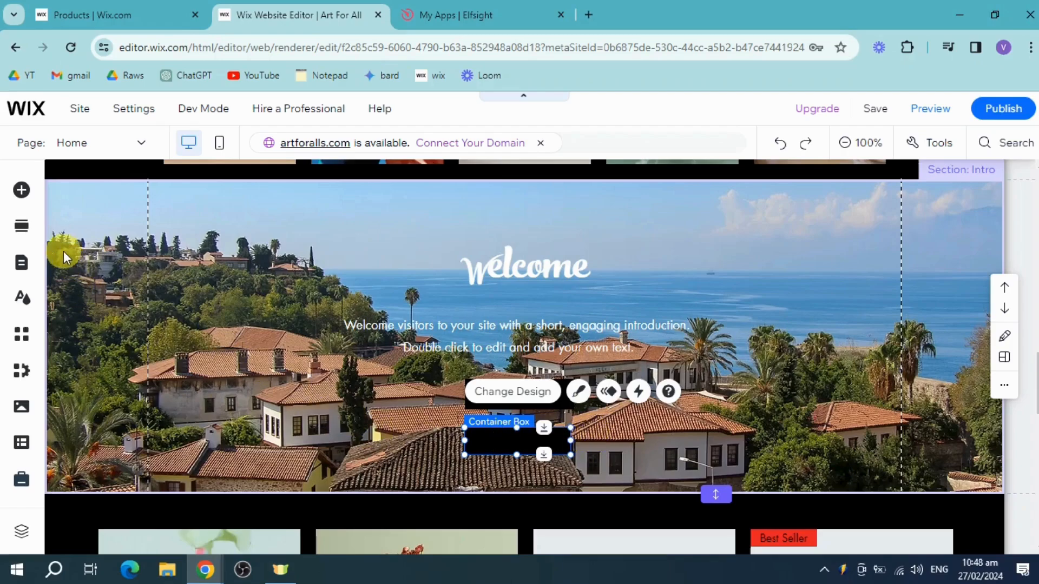
- Add a Heading 4 themed text over the new black box and replace its wording with "Start"
click(22, 190)
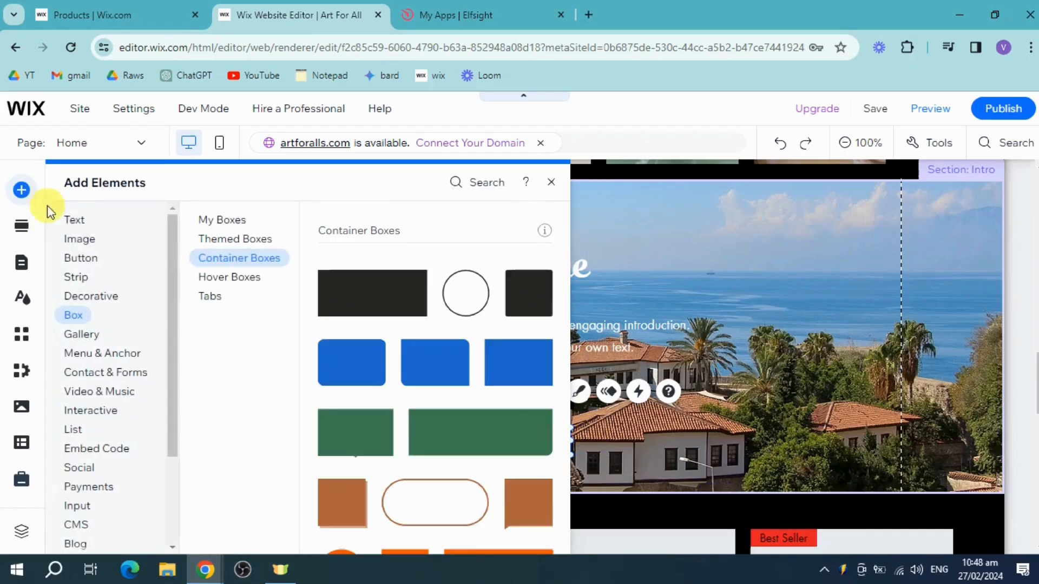
click(78, 222)
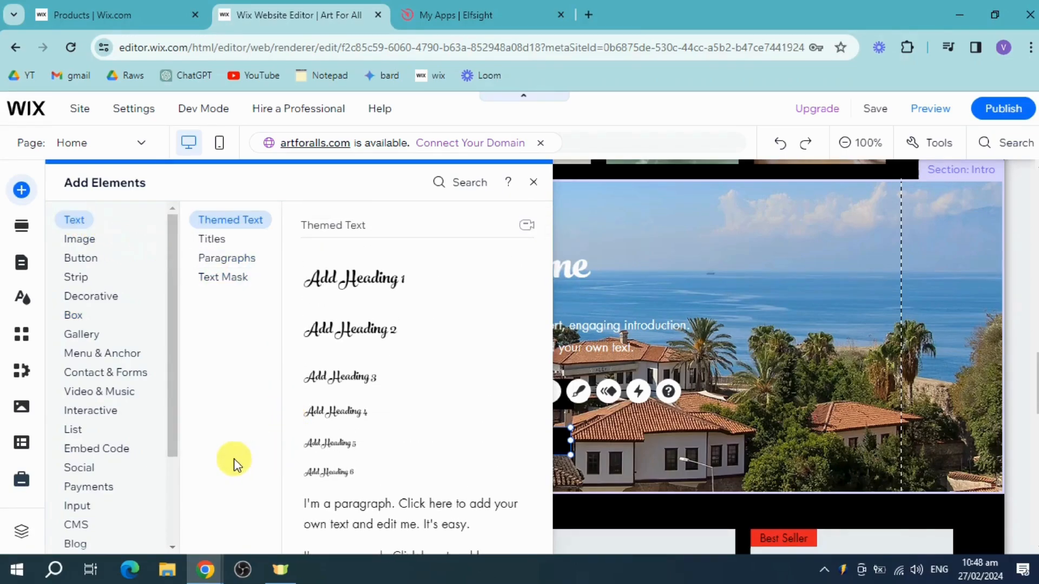
drag(354, 449, 580, 443)
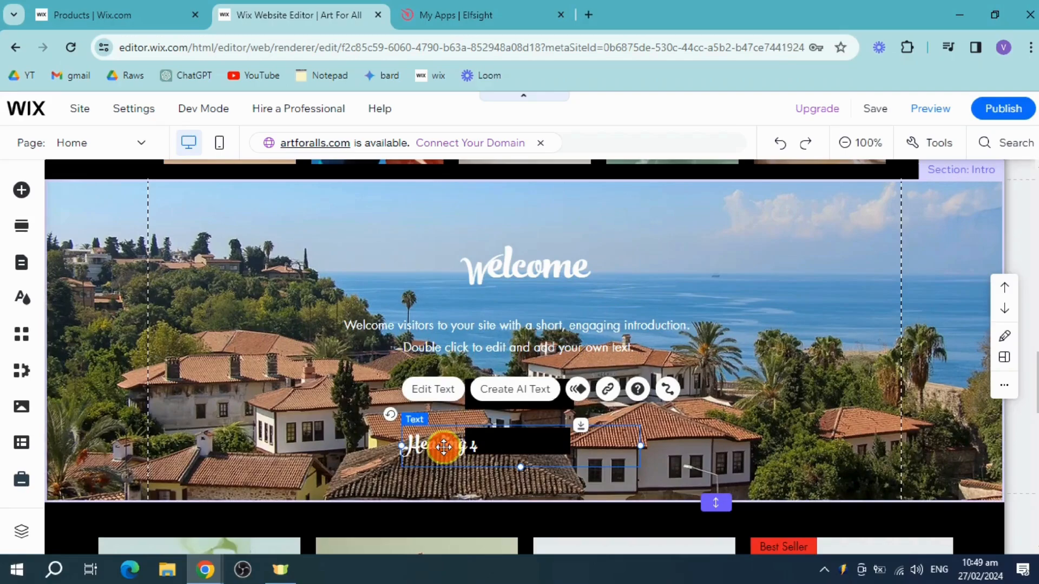
double_click(470, 447)
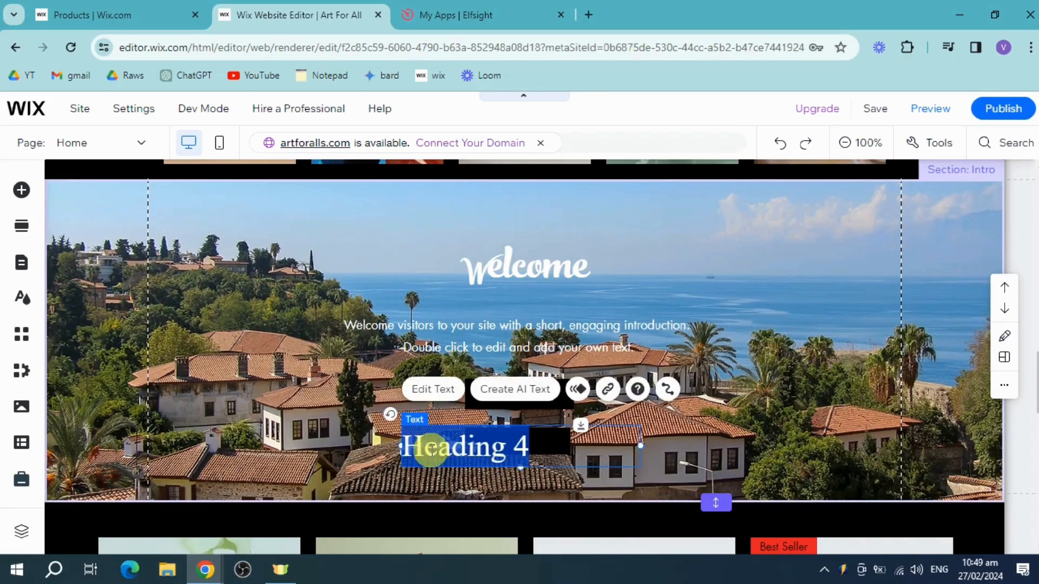
text(Start)
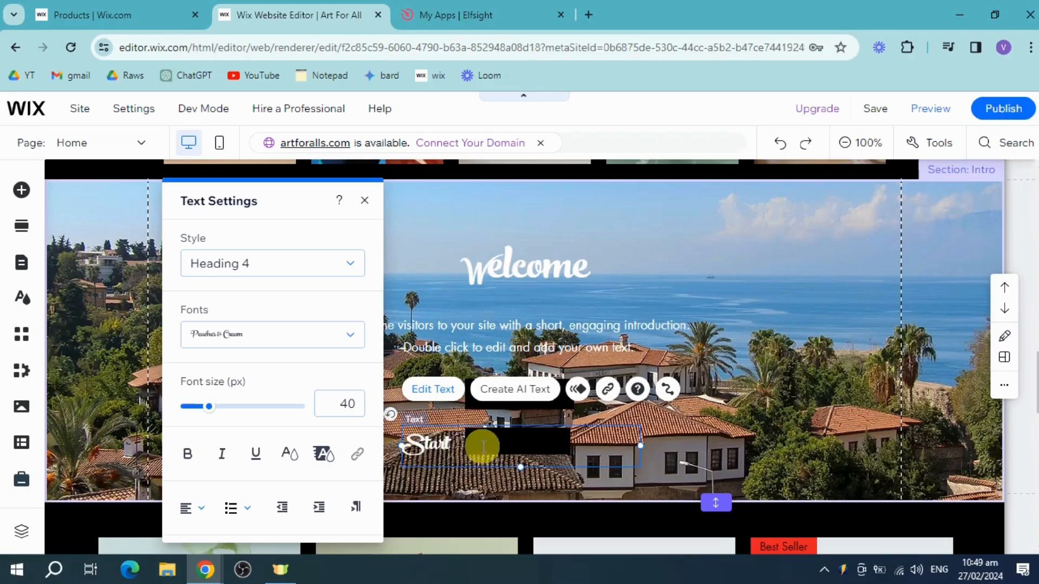
- Set the new Start text's font to Playfair Display and its size to 17 px, and dismiss the logged-out notice
click(336, 335)
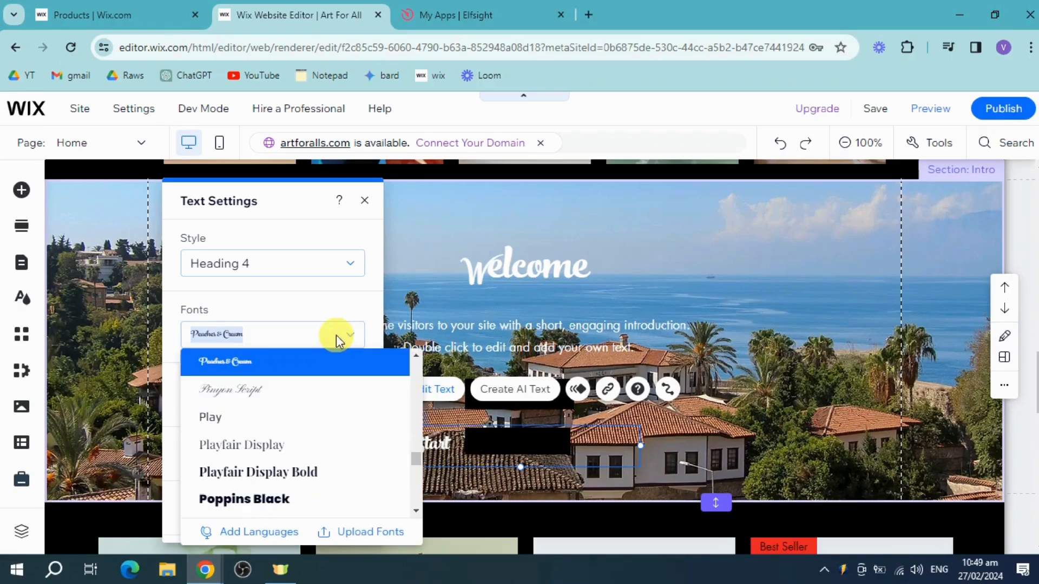
click(292, 472)
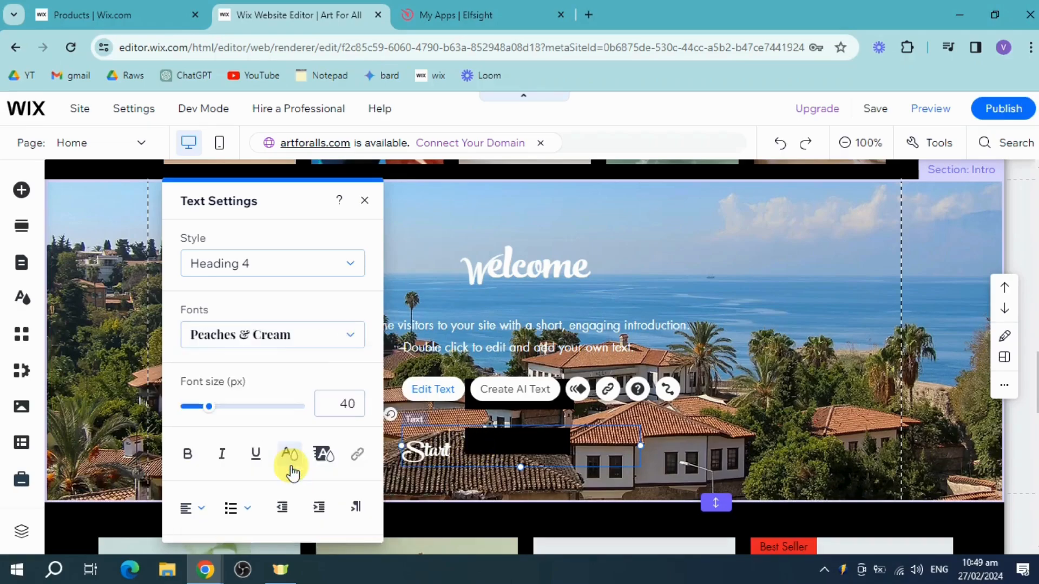
key(ctrl+z)
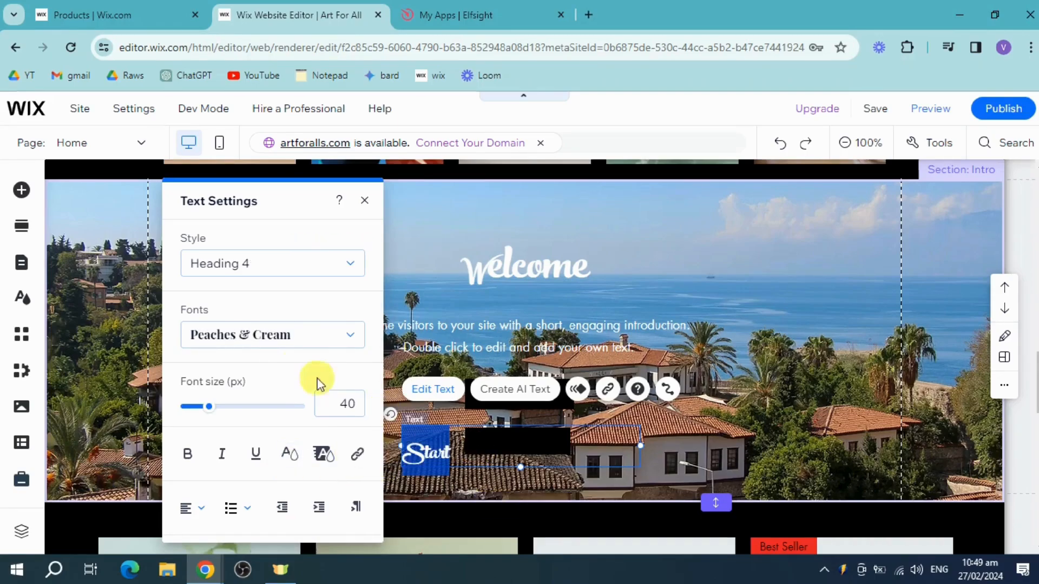
click(297, 338)
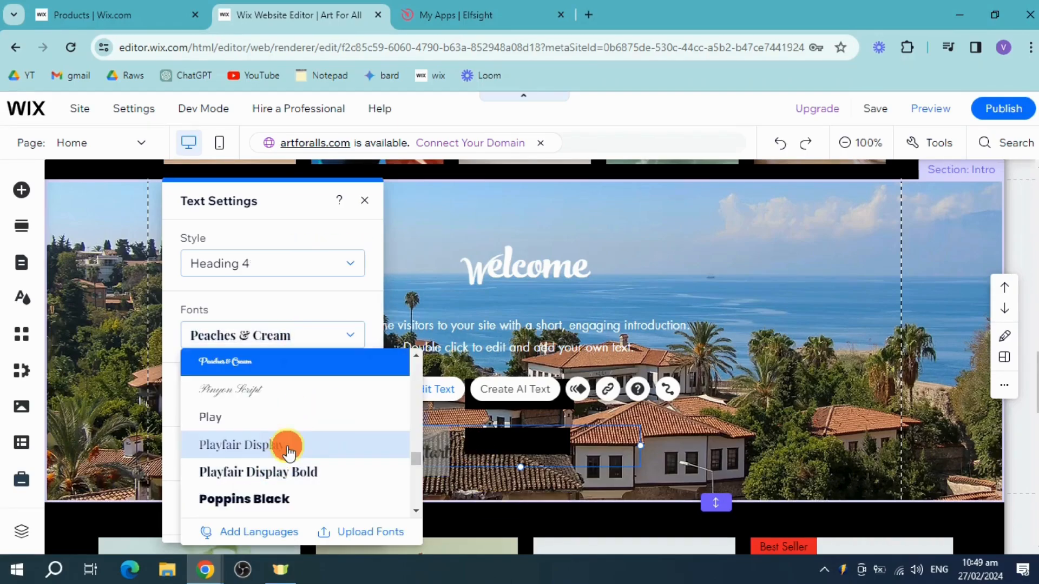
click(285, 445)
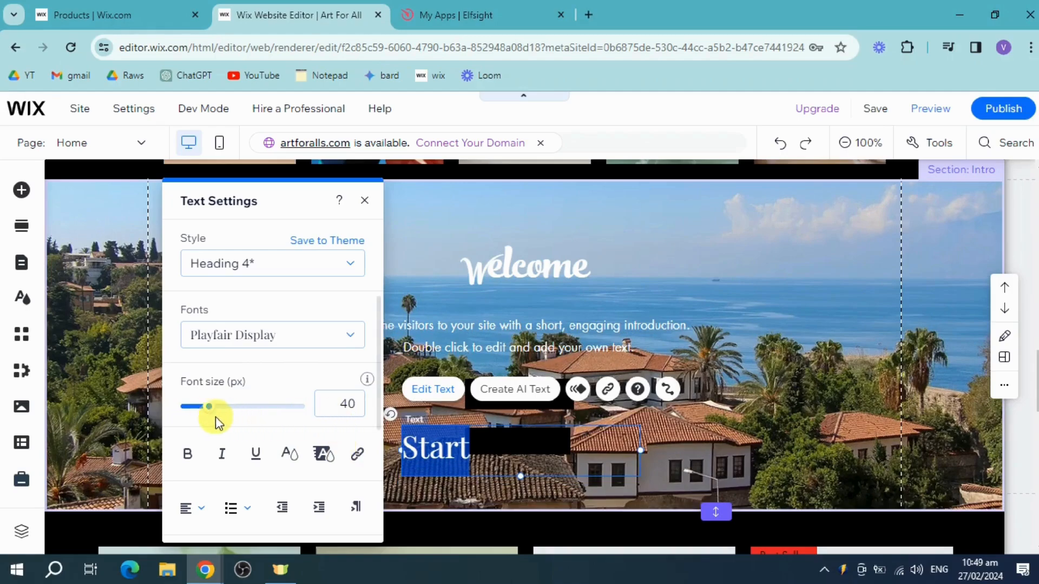
drag(215, 416, 189, 417)
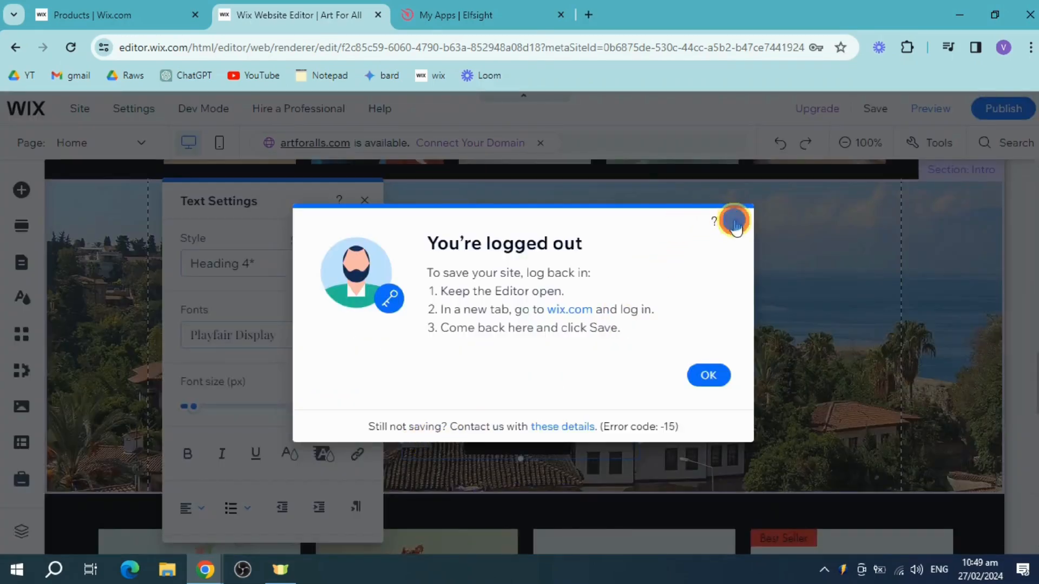
click(736, 220)
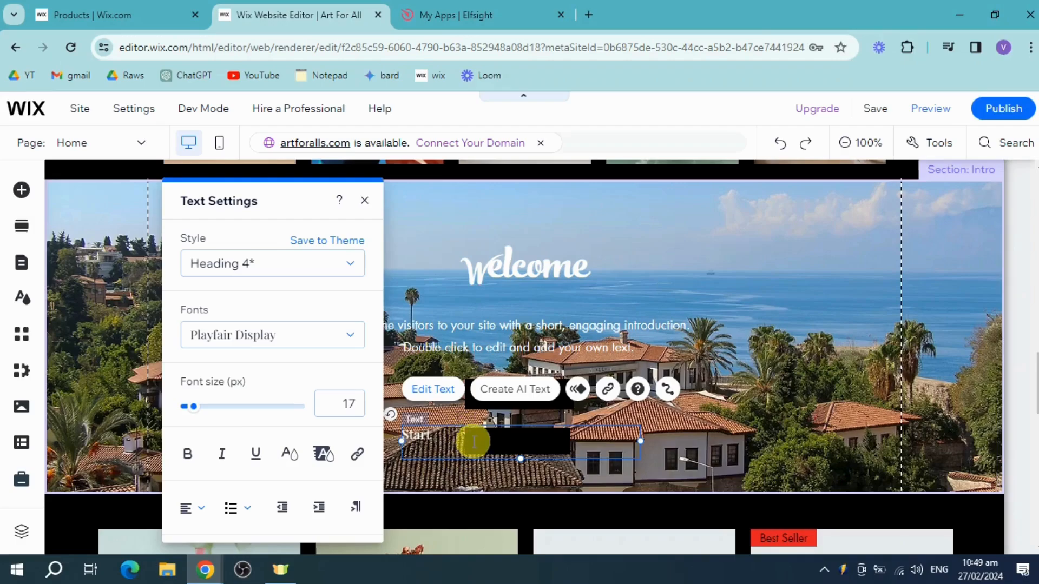
- Finish the text settings and move the new Start text to the middle of the lower black container box
click(768, 437)
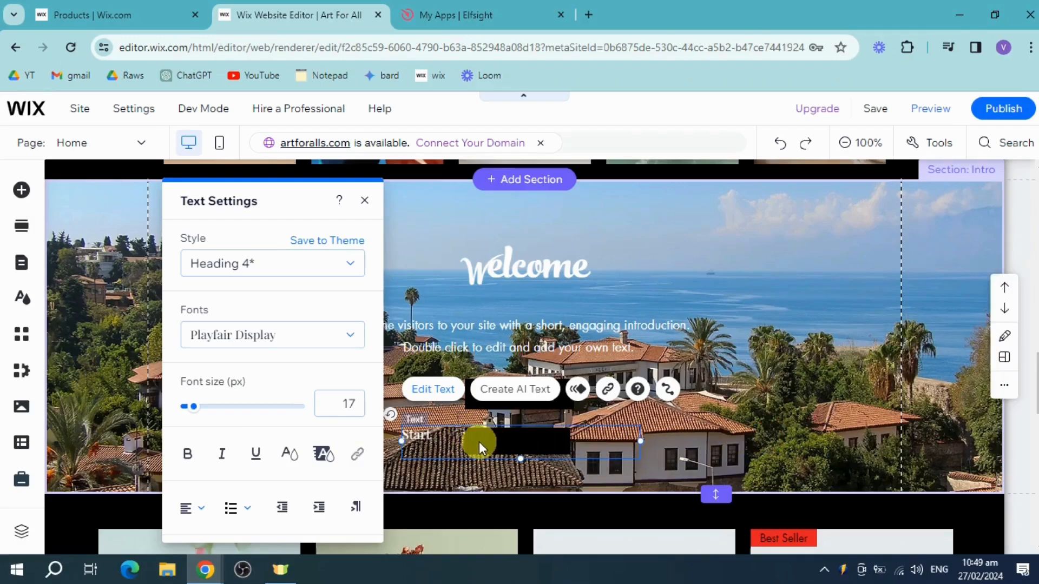
drag(427, 444, 527, 449)
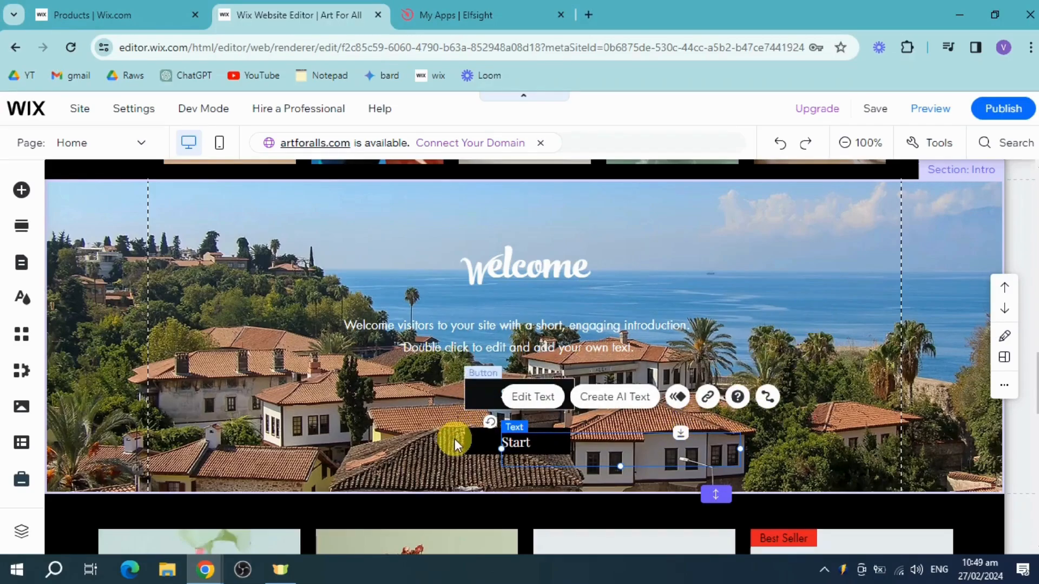
- Add a hover interaction to the lower black container box with the Grow effect
click(471, 442)
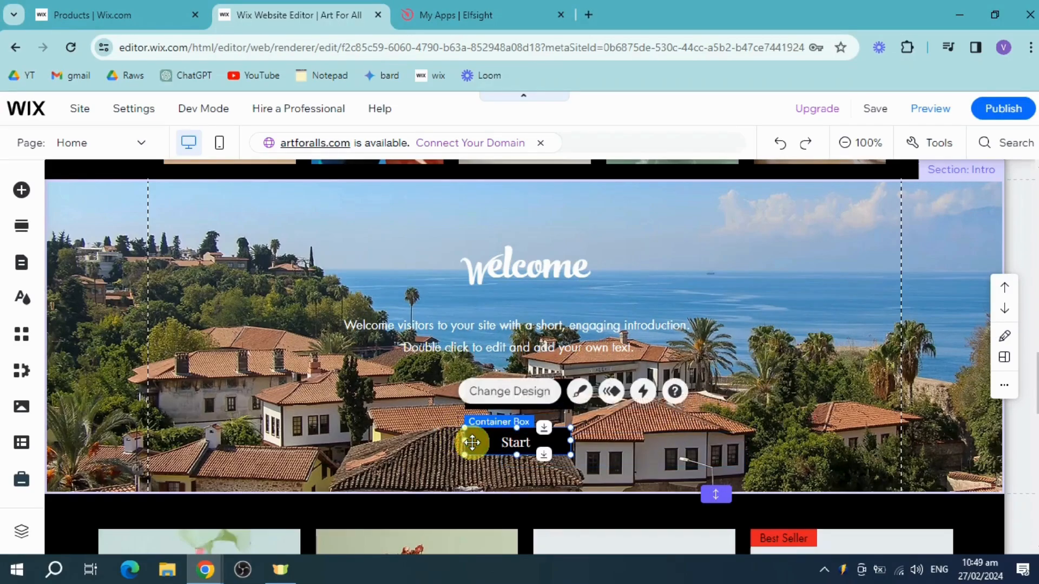
click(638, 395)
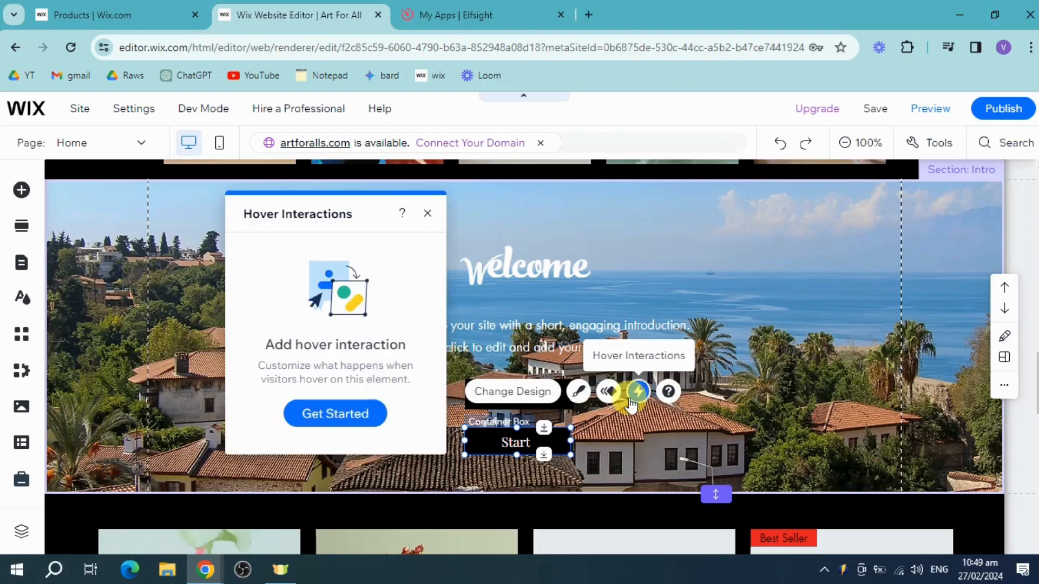
click(352, 417)
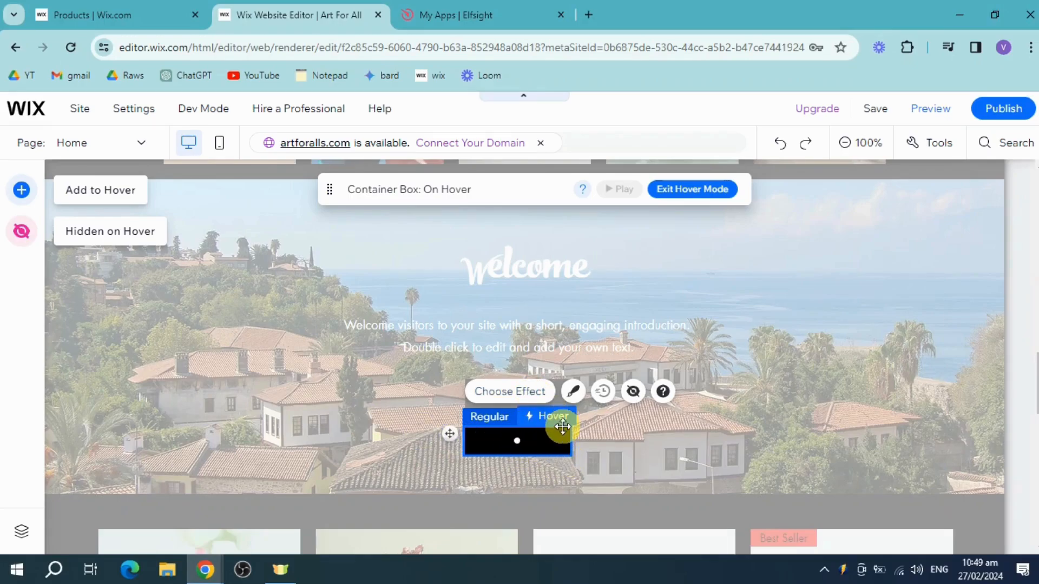
click(513, 392)
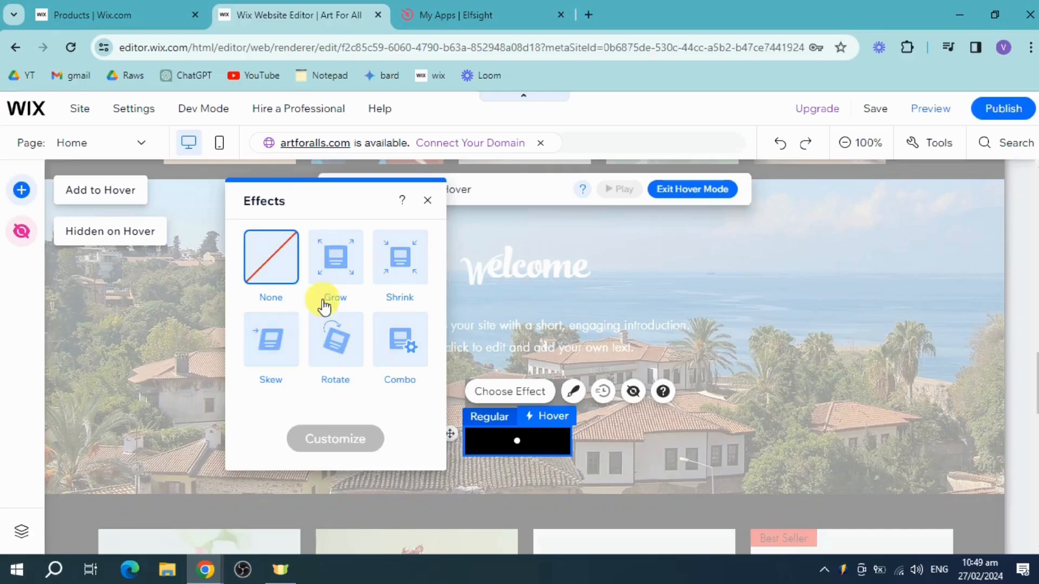
click(346, 281)
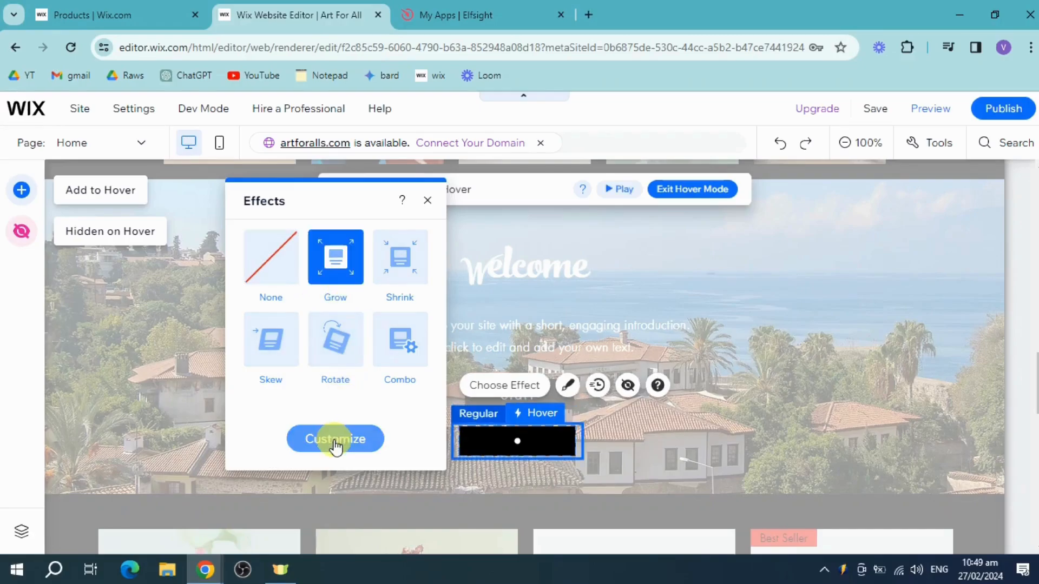
- Adjust the duration of the container box's hover effect and play the animation back before leaving hover mode
click(599, 386)
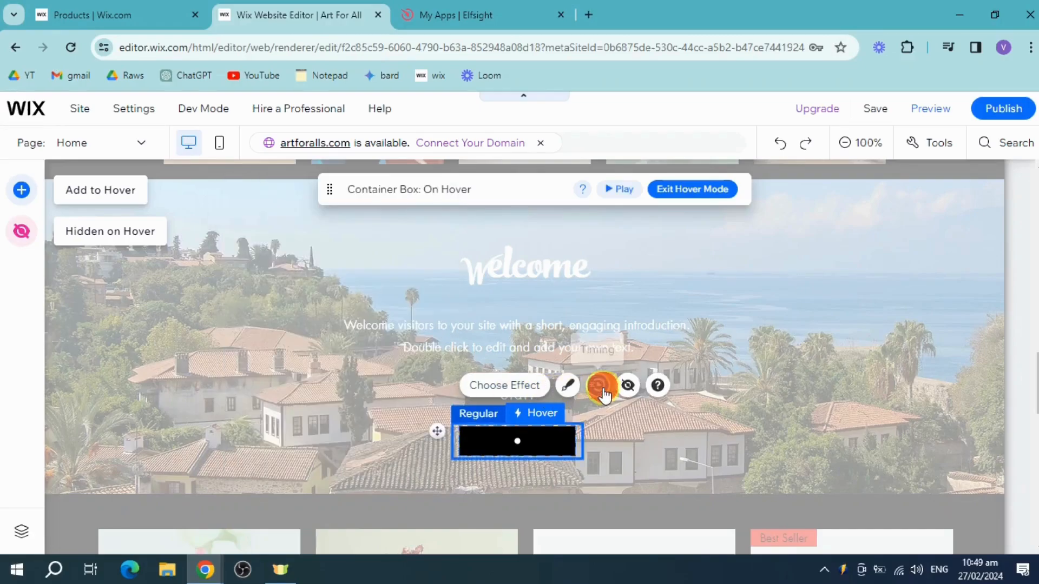
click(406, 262)
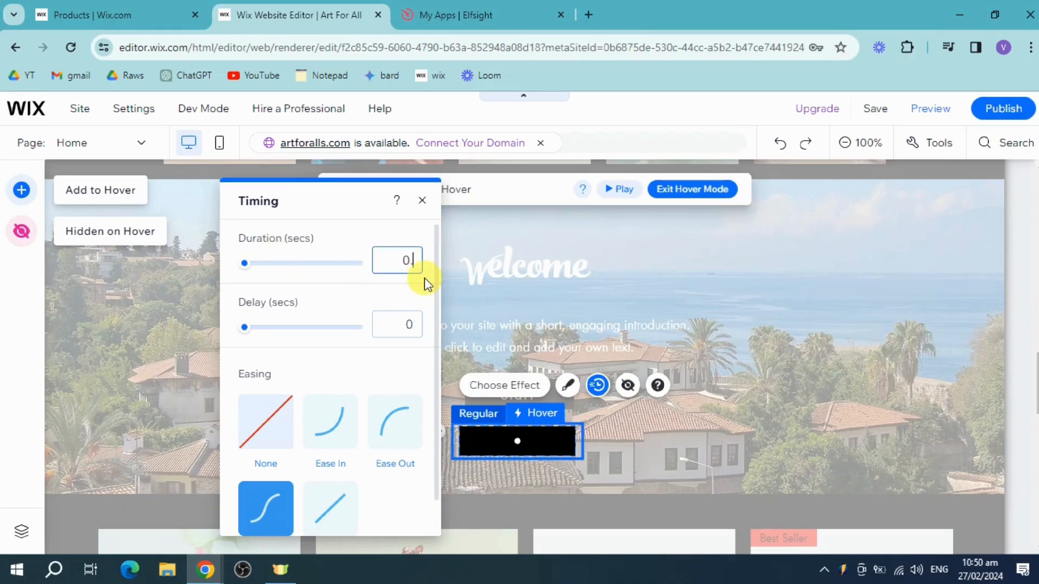
click(423, 202)
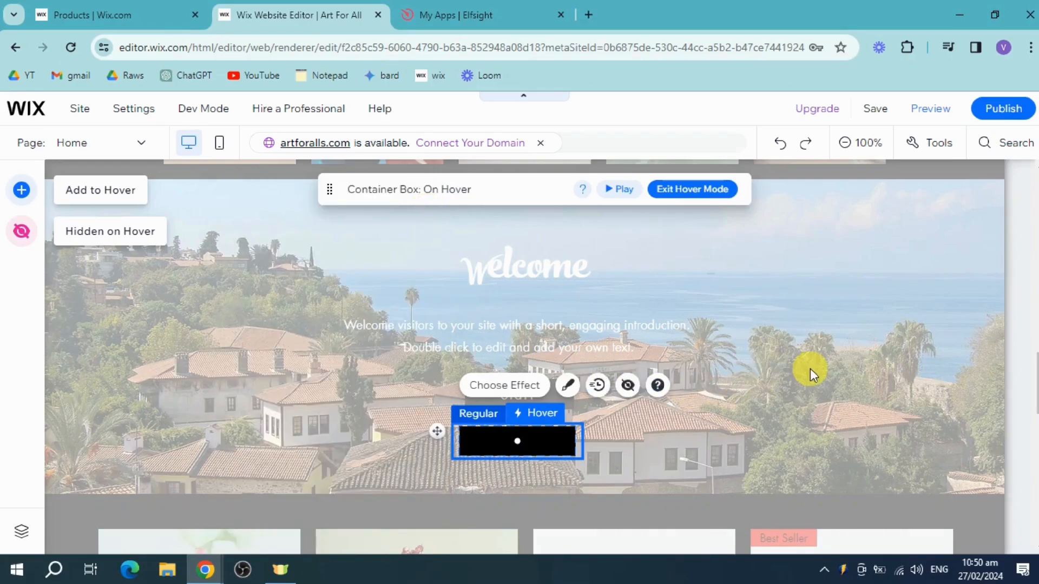
click(623, 198)
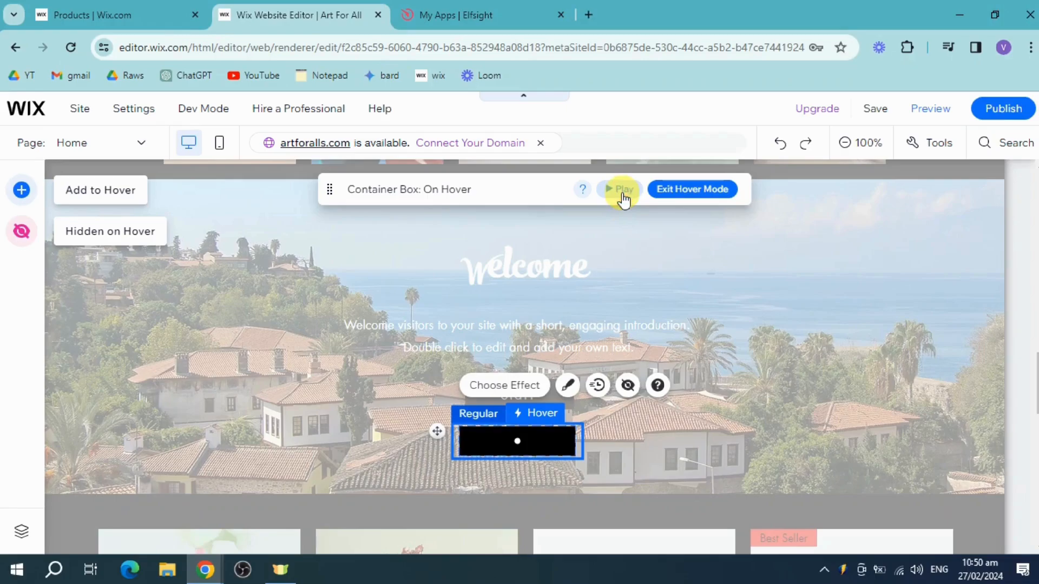
click(808, 380)
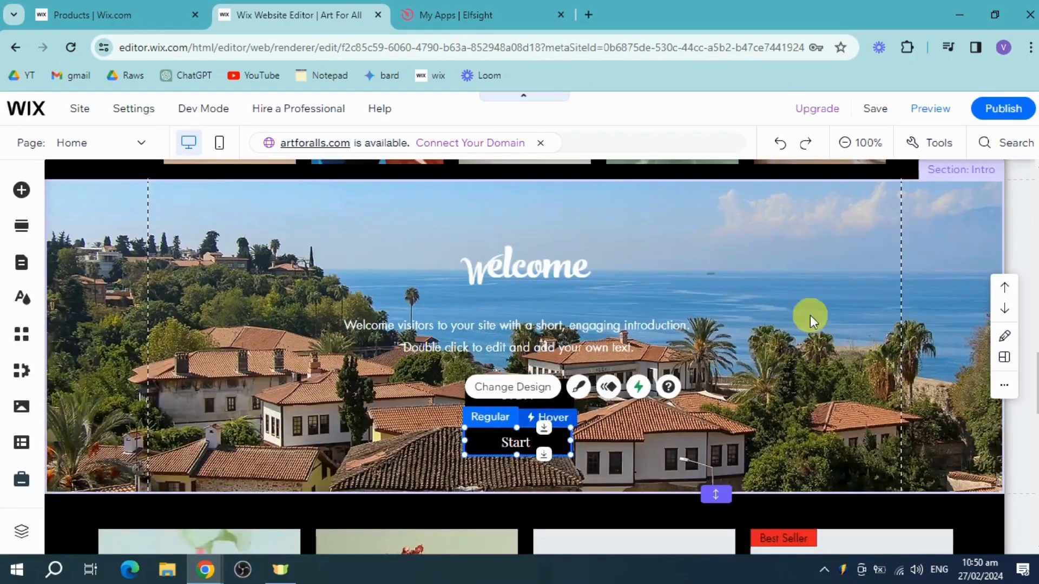
- Preview the home page and examine the two Start buttons in the Intro section
click(931, 110)
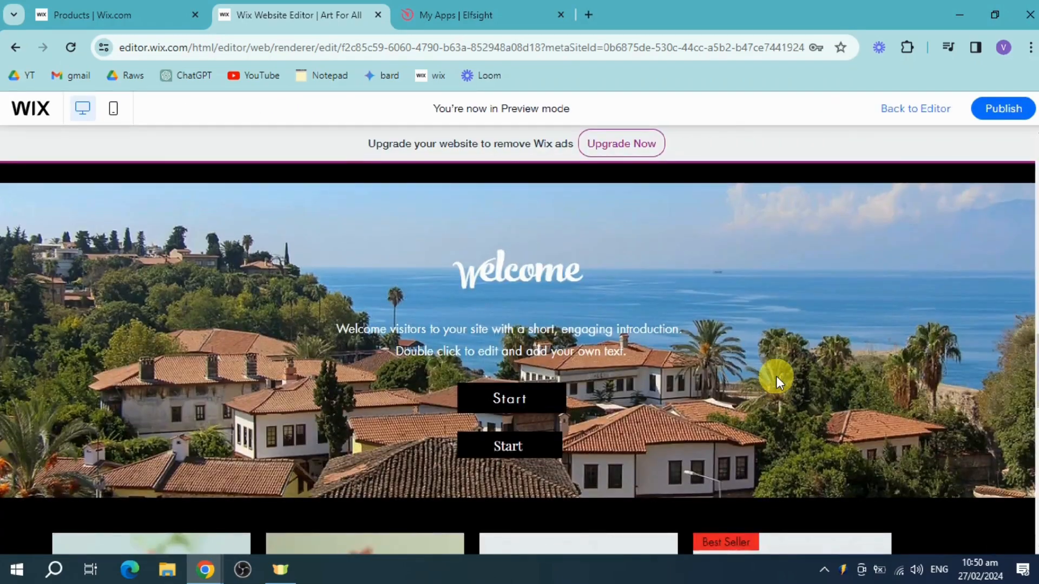
scroll(767, 382, down, 10)
scroll(787, 375, up, 15)
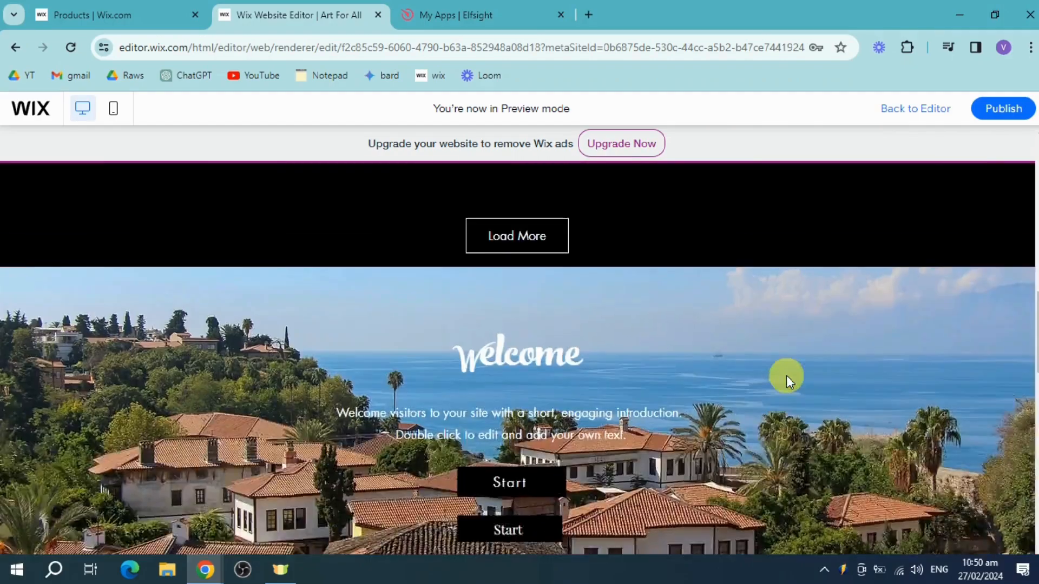
scroll(786, 375, down, 5)
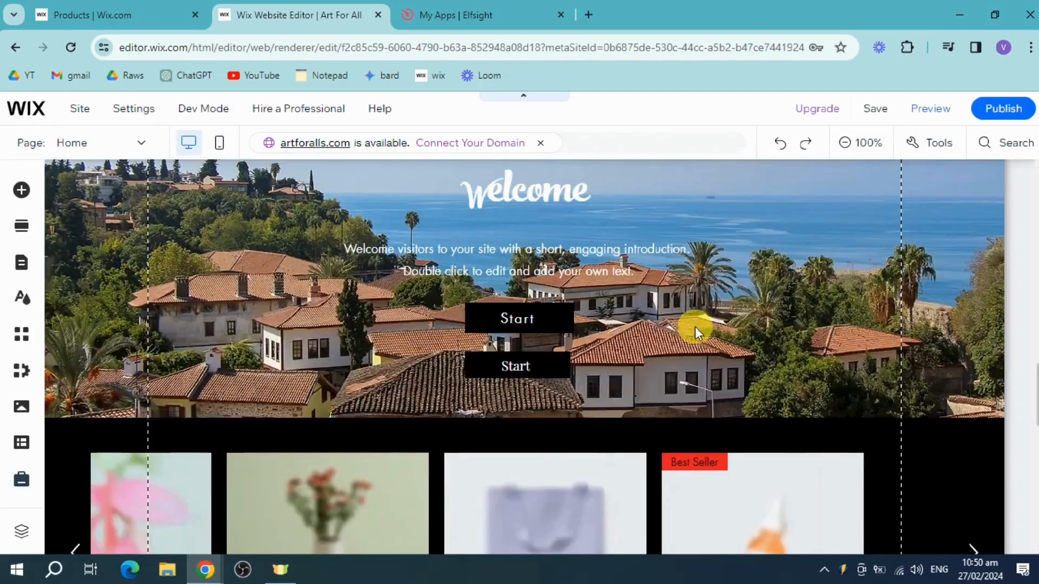
click(694, 327)
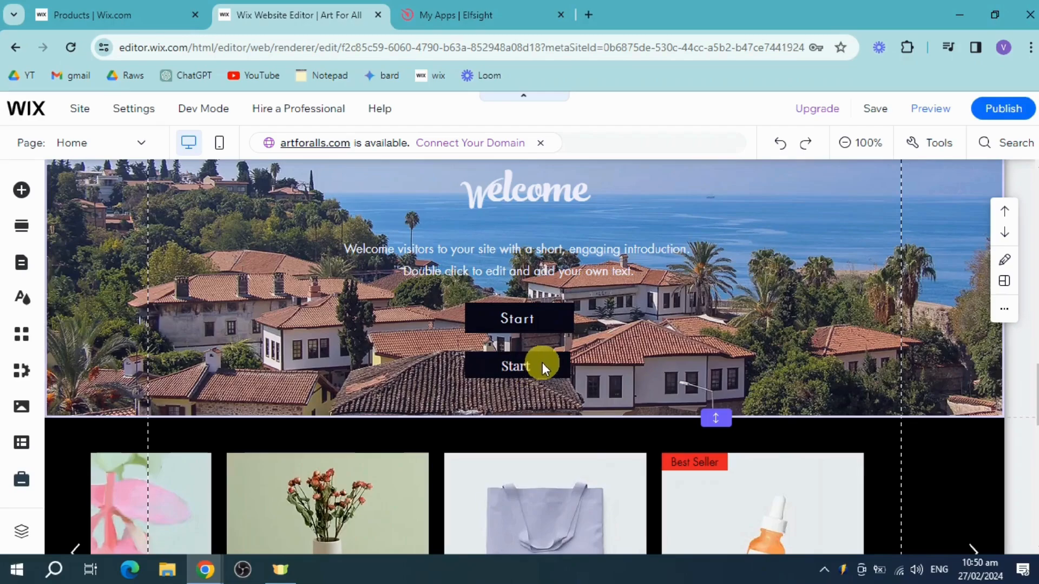
scroll(542, 363, down, 10)
click(656, 372)
scroll(658, 373, up, 6)
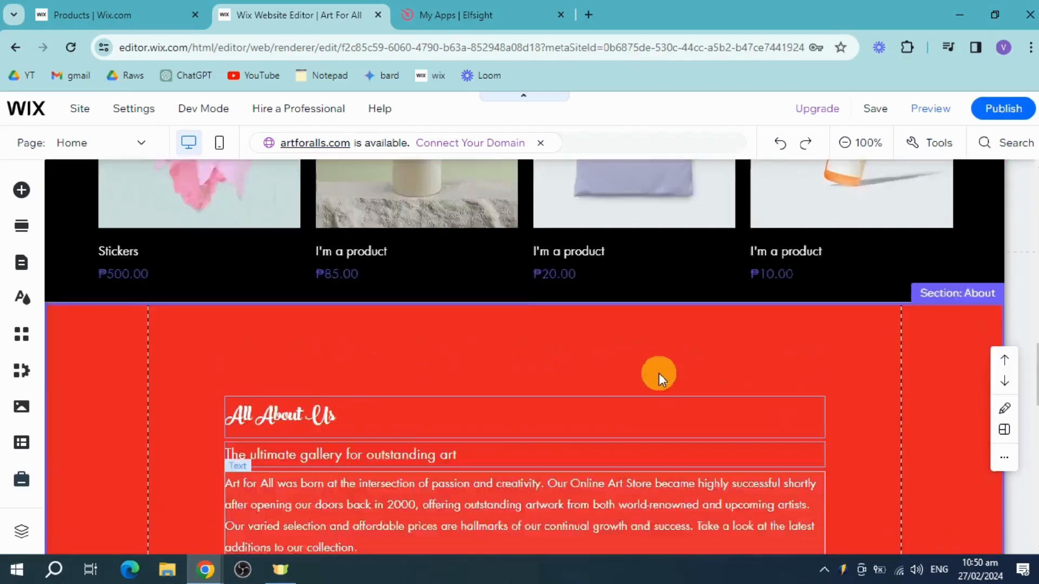
scroll(658, 372, down, 7)
scroll(658, 372, up, 3)
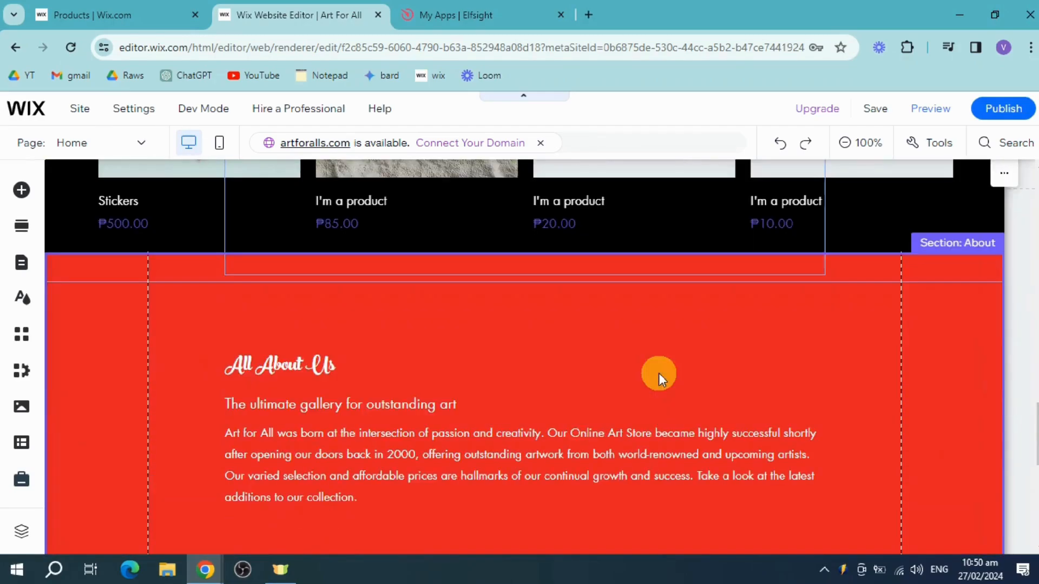
scroll(658, 372, up, 8)
scroll(631, 382, down, 4)
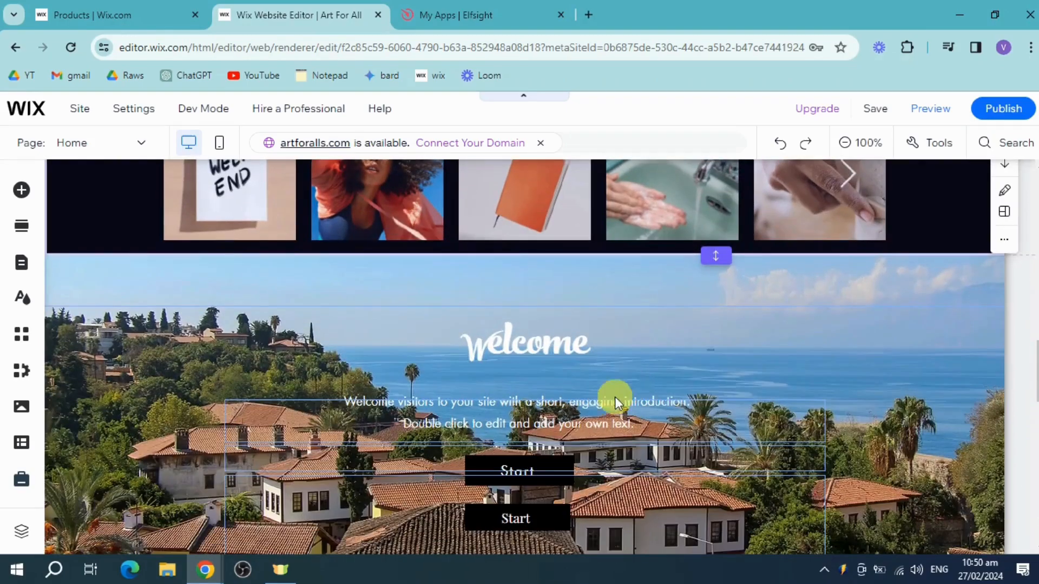
- Open the link settings for the Start text on the lower black box
click(529, 516)
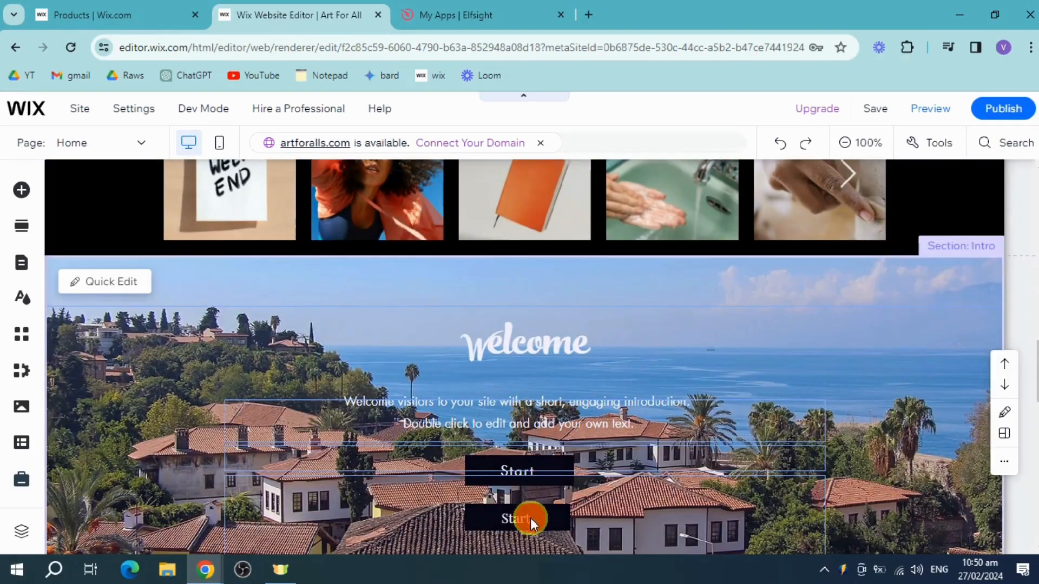
scroll(632, 509, down, 1)
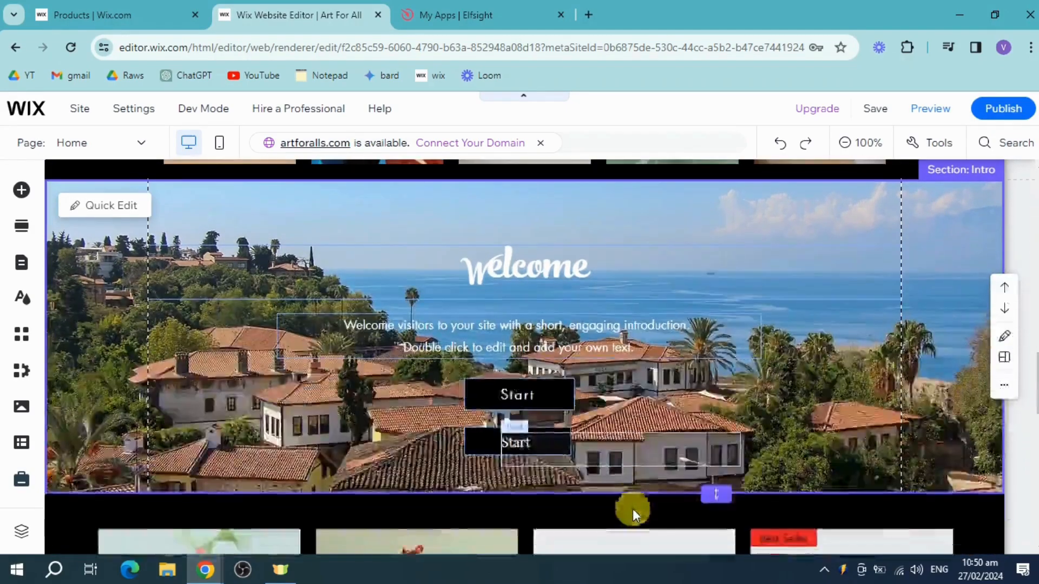
click(494, 442)
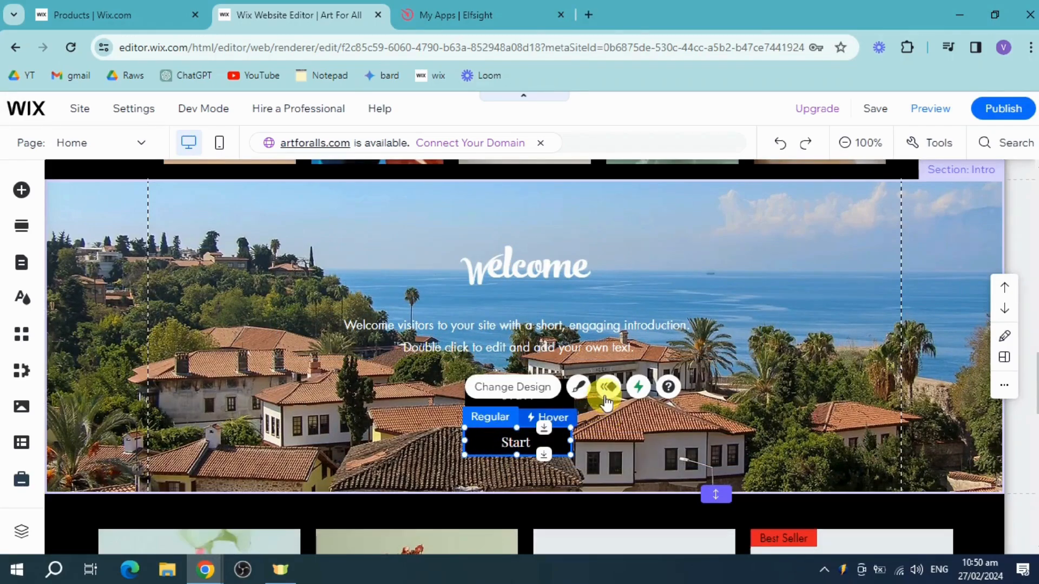
click(521, 439)
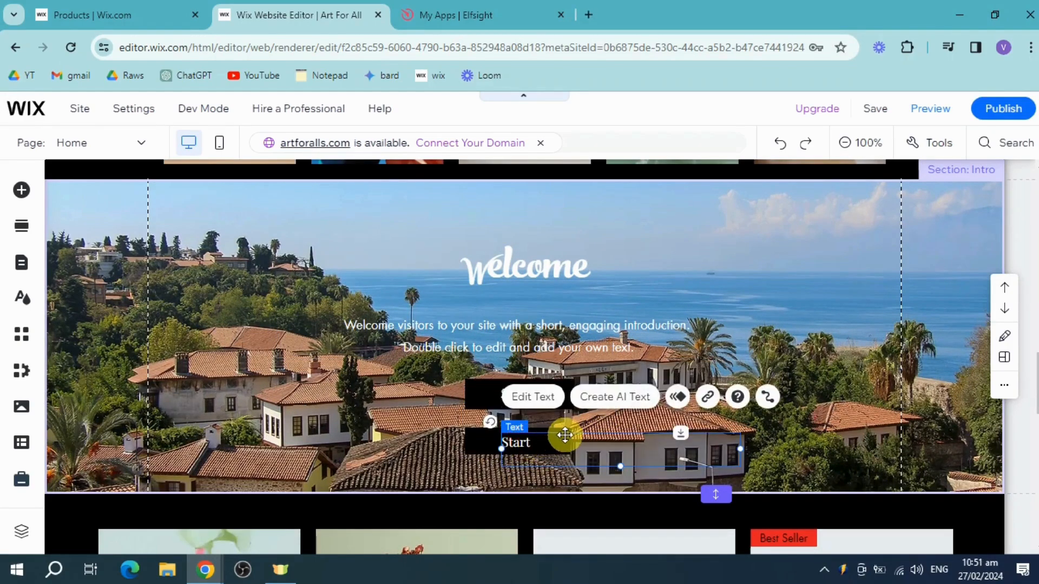
click(707, 399)
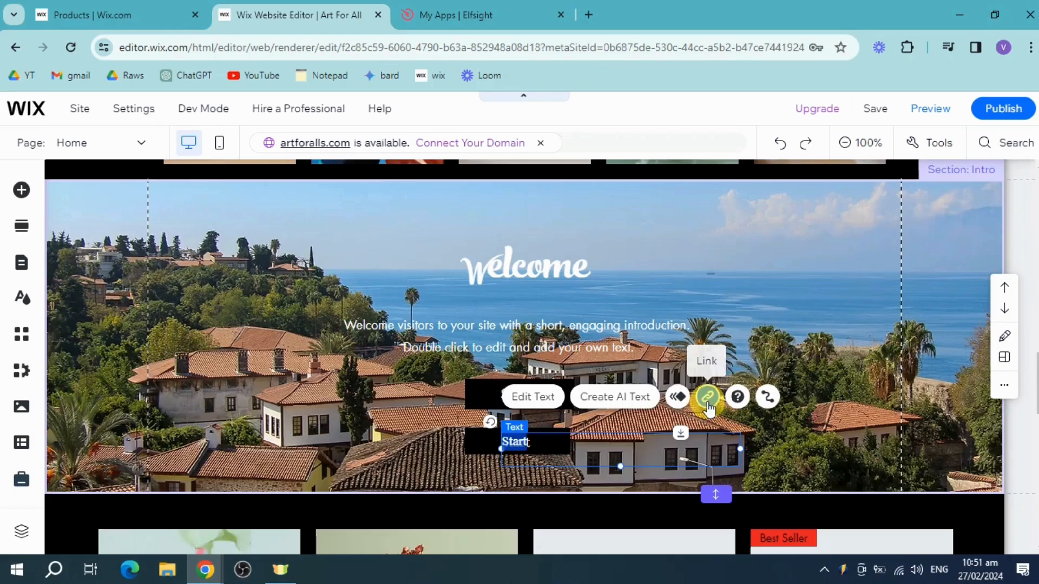